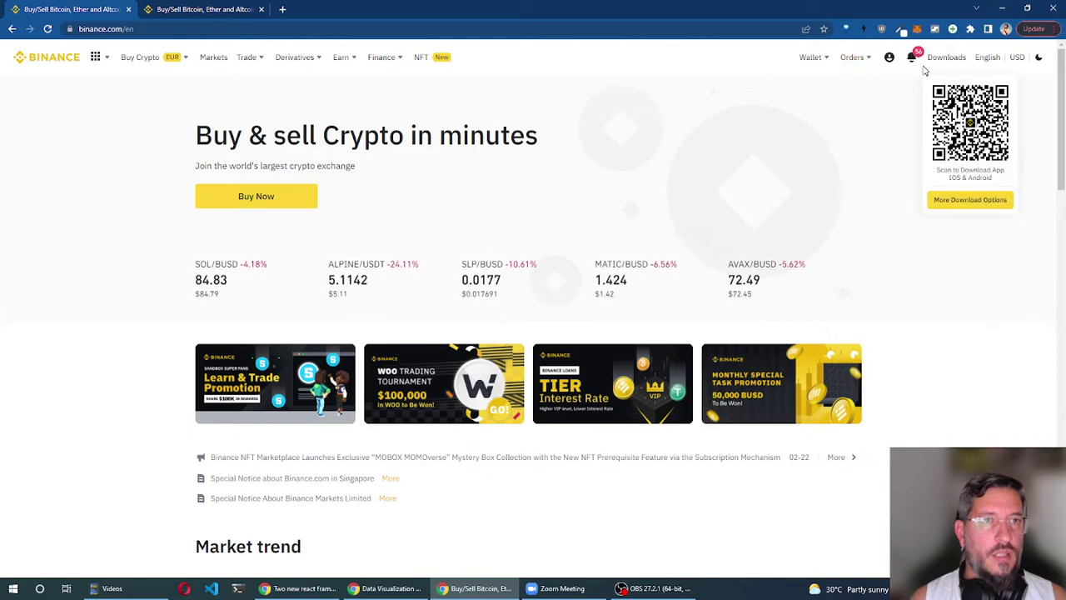
Open the account's Standard Referral page, review the default commission split, and copy the referral link
mouse_move(889, 76)
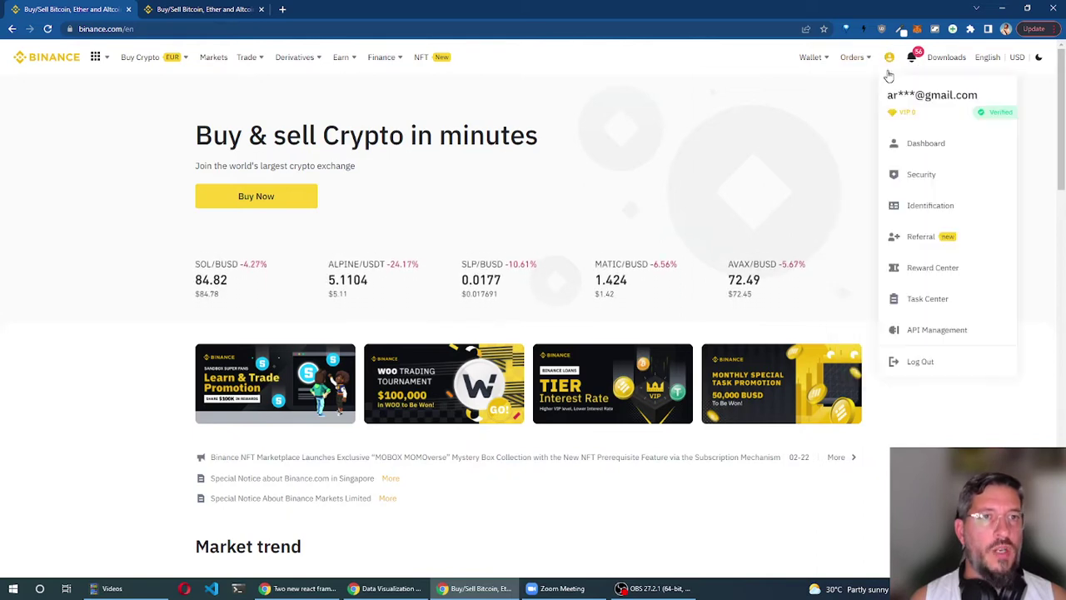
click(940, 238)
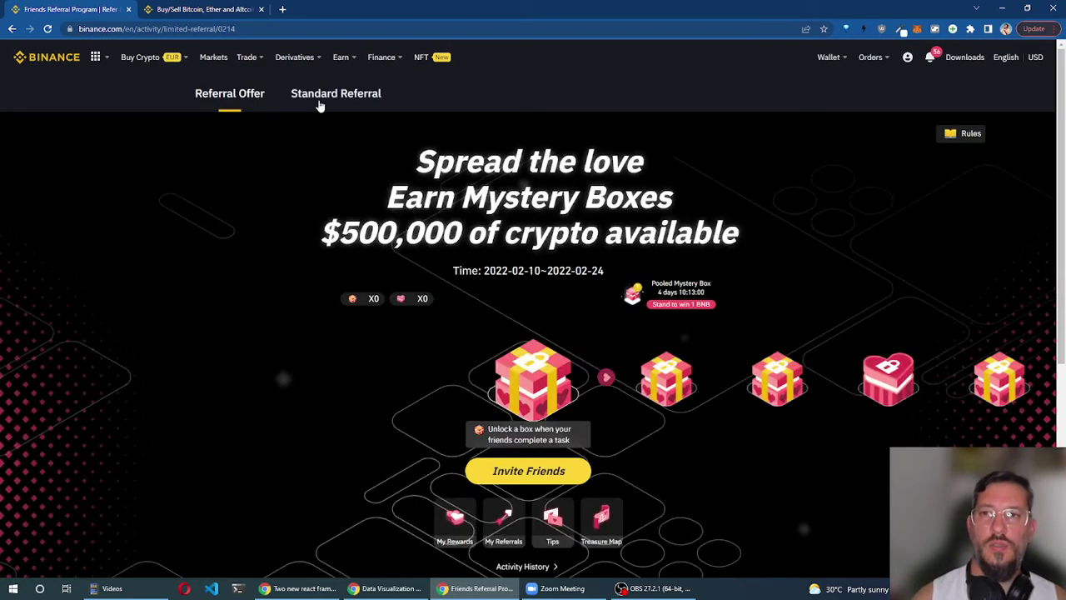
click(324, 96)
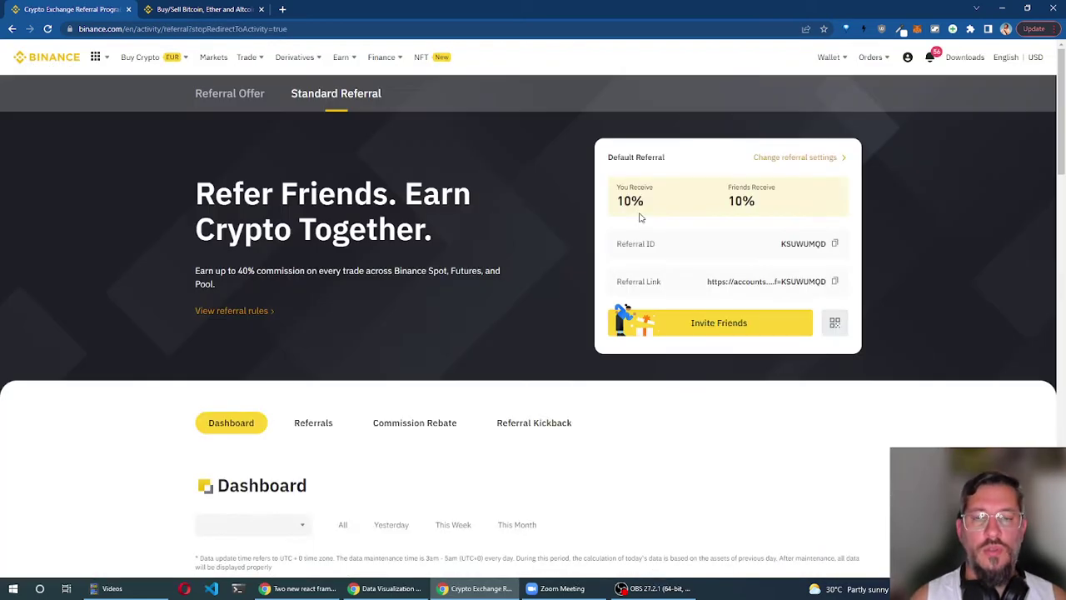
drag(761, 218, 607, 189)
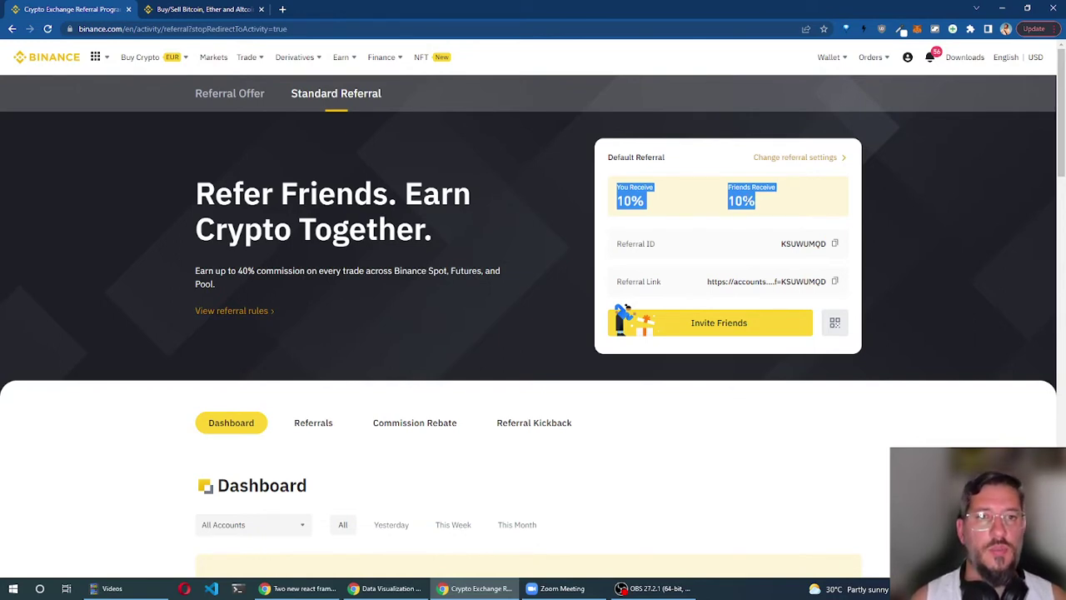
click(768, 201)
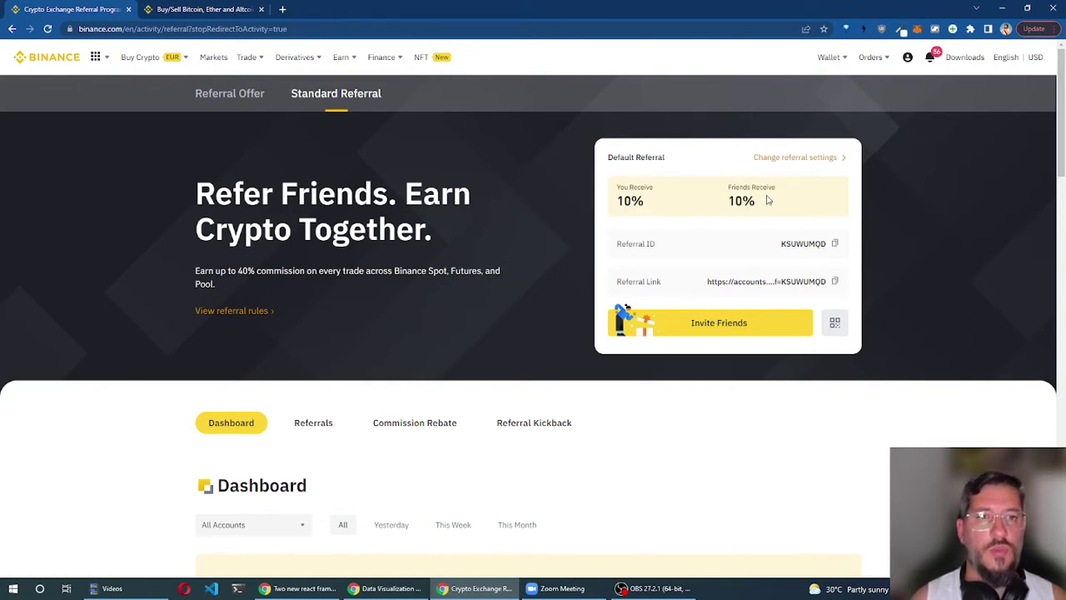
click(834, 281)
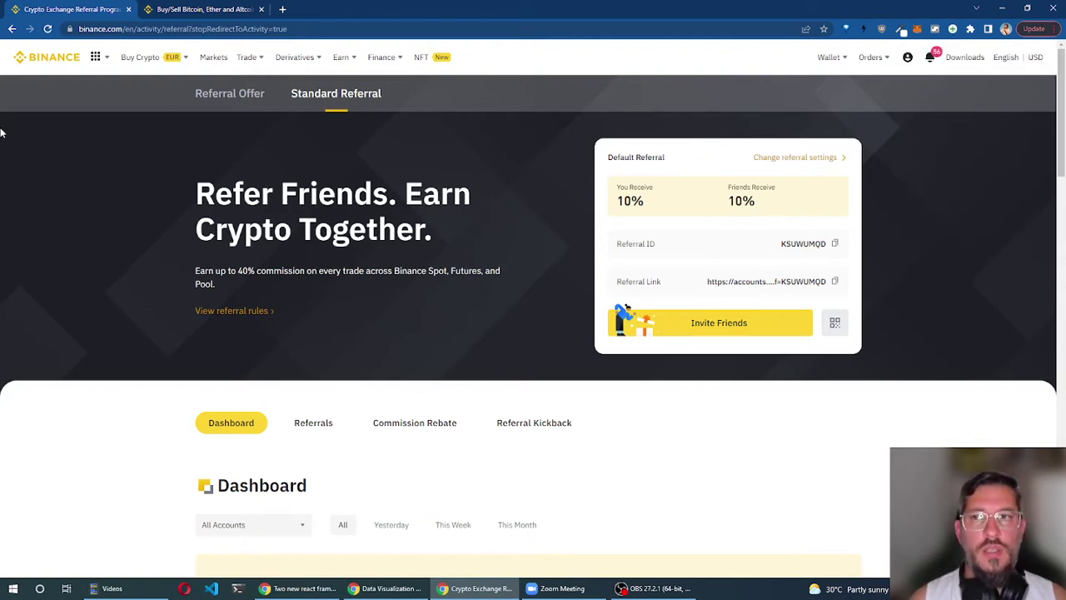
Return to the Binance home page and switch the site to the dark theme
click(42, 62)
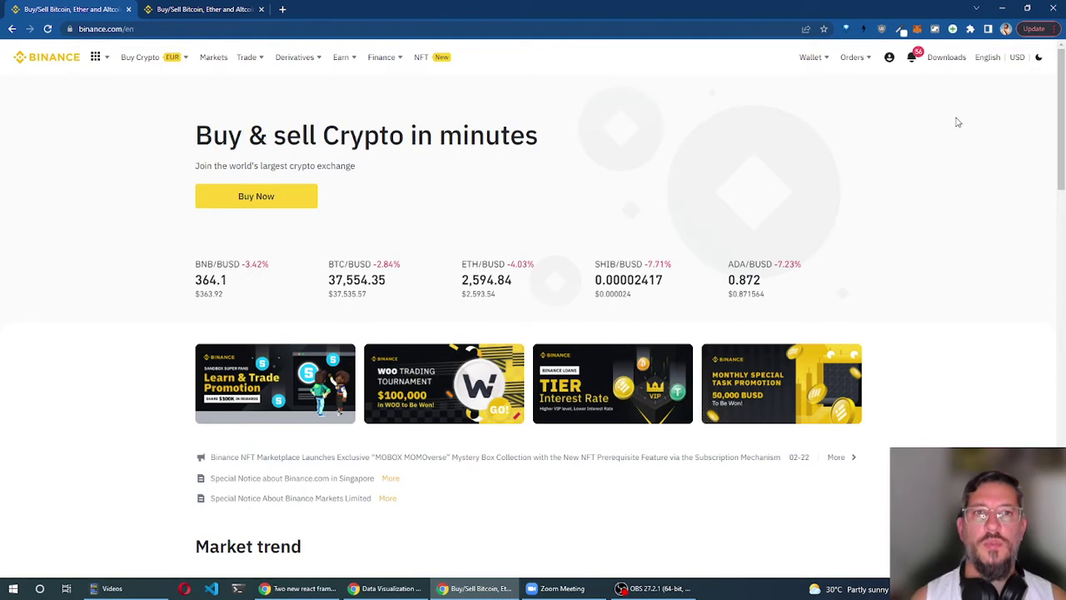
click(1039, 59)
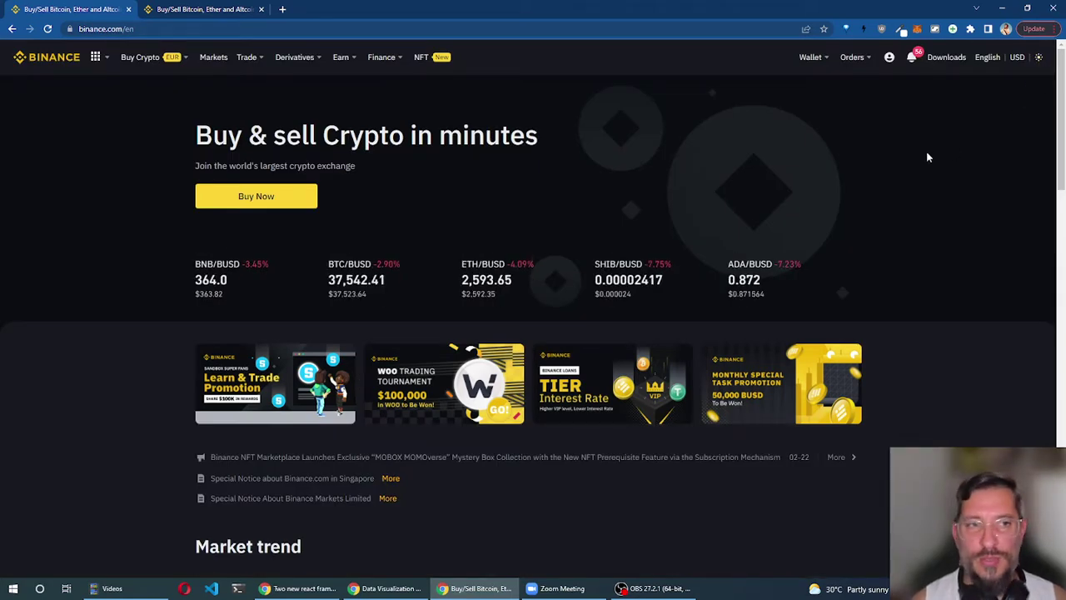
Open the Fiat and Spot wallet
mouse_move(814, 60)
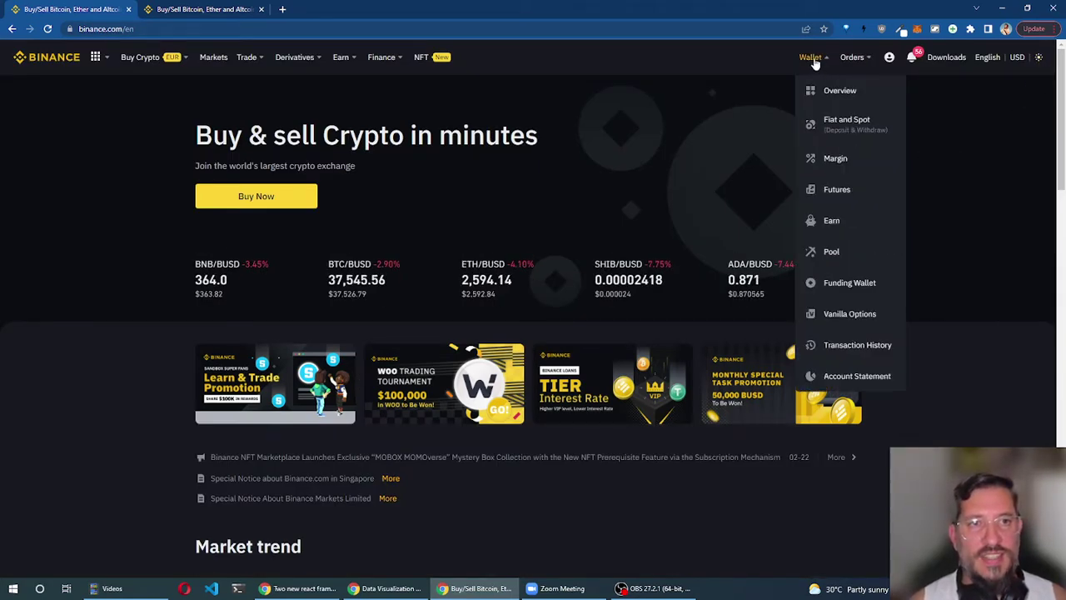
click(860, 121)
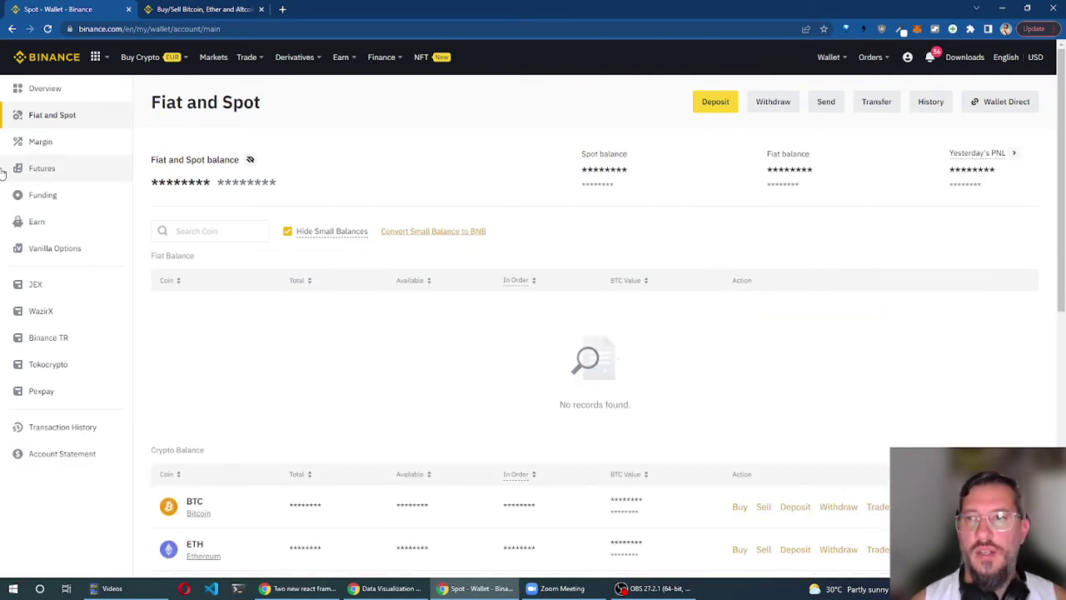
drag(152, 101, 190, 101)
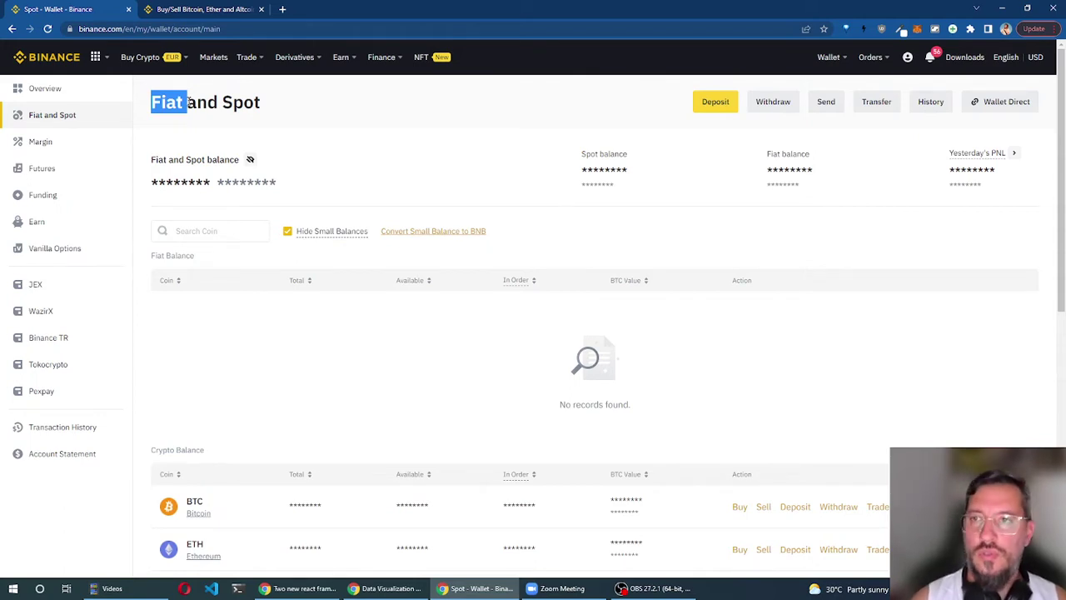
drag(219, 102, 322, 107)
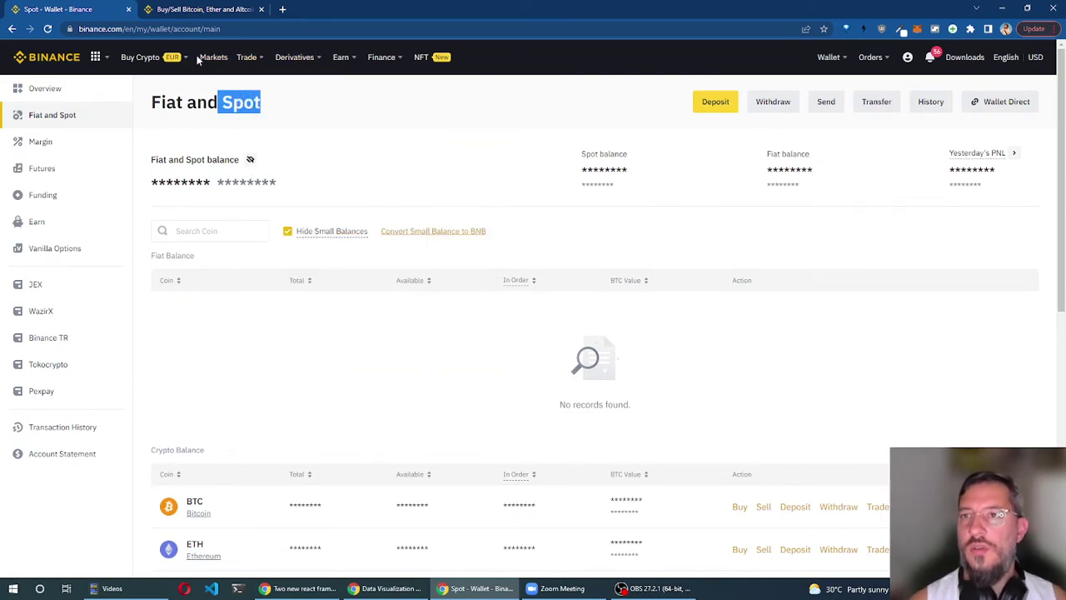
click(365, 116)
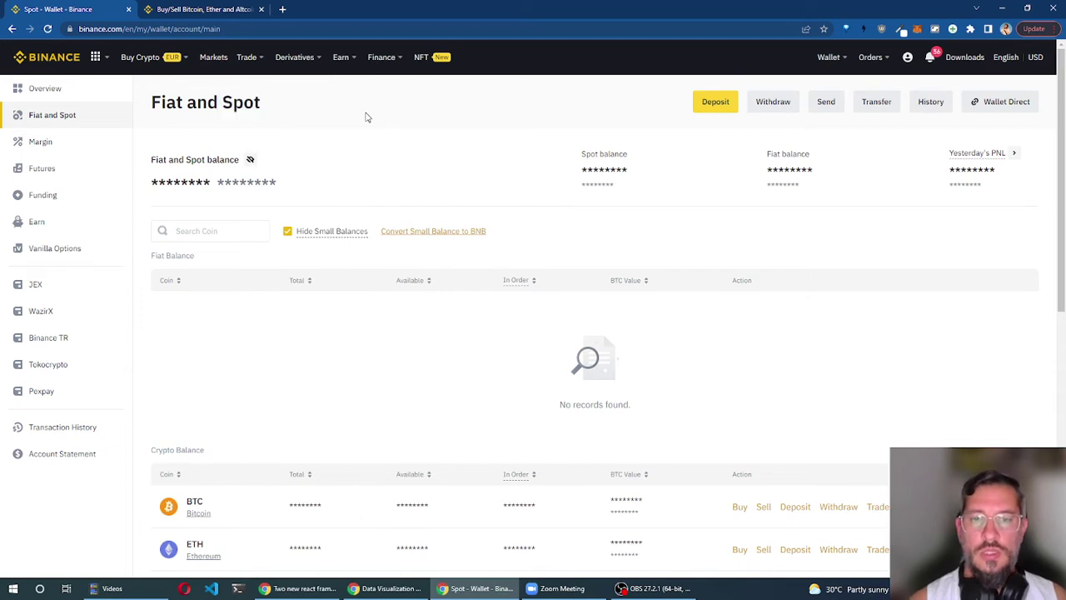
Start a crypto deposit with USDT (TetherUS) as the coin and TRX Tron (TRC20) as the network
click(718, 103)
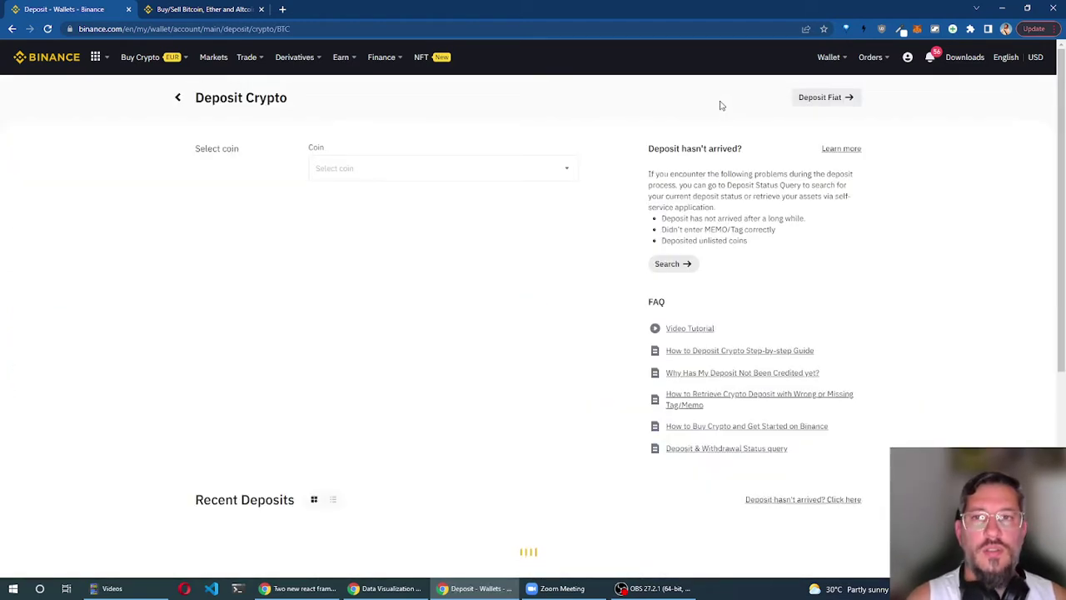
click(446, 170)
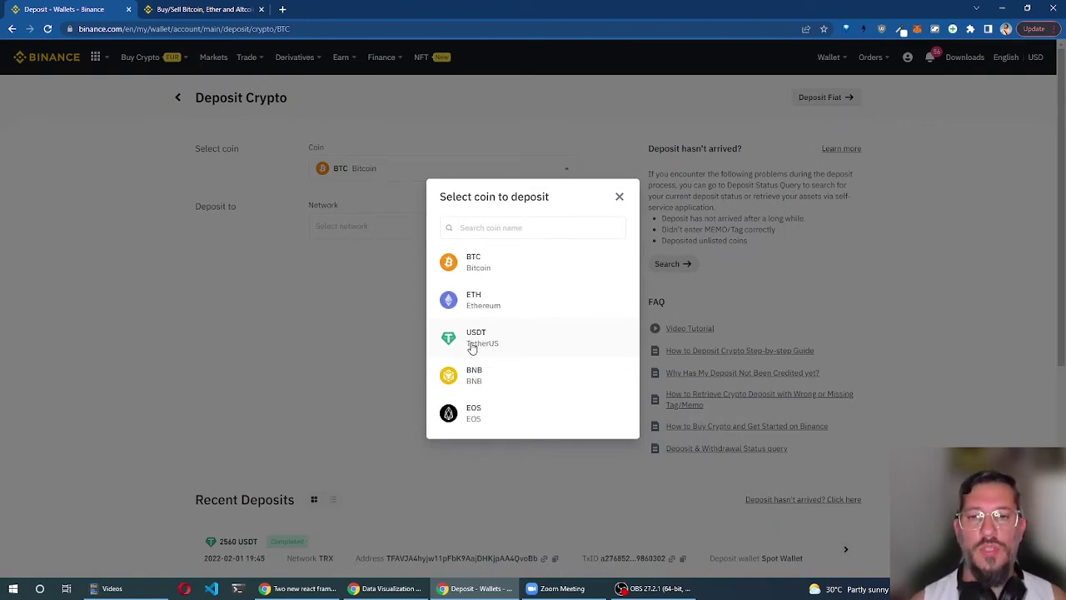
click(537, 339)
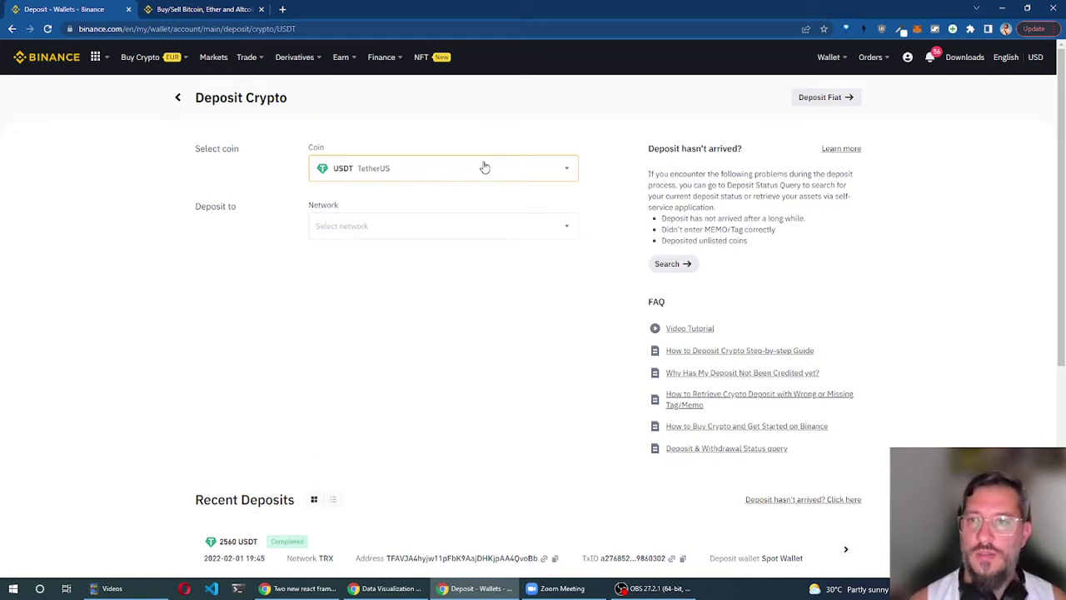
drag(307, 205, 340, 204)
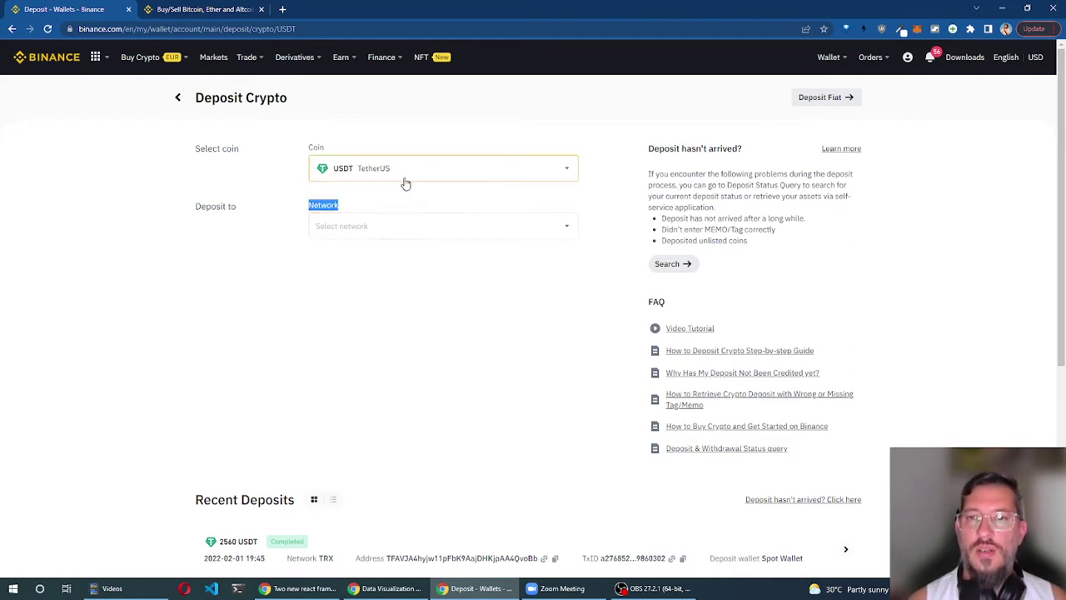
click(459, 225)
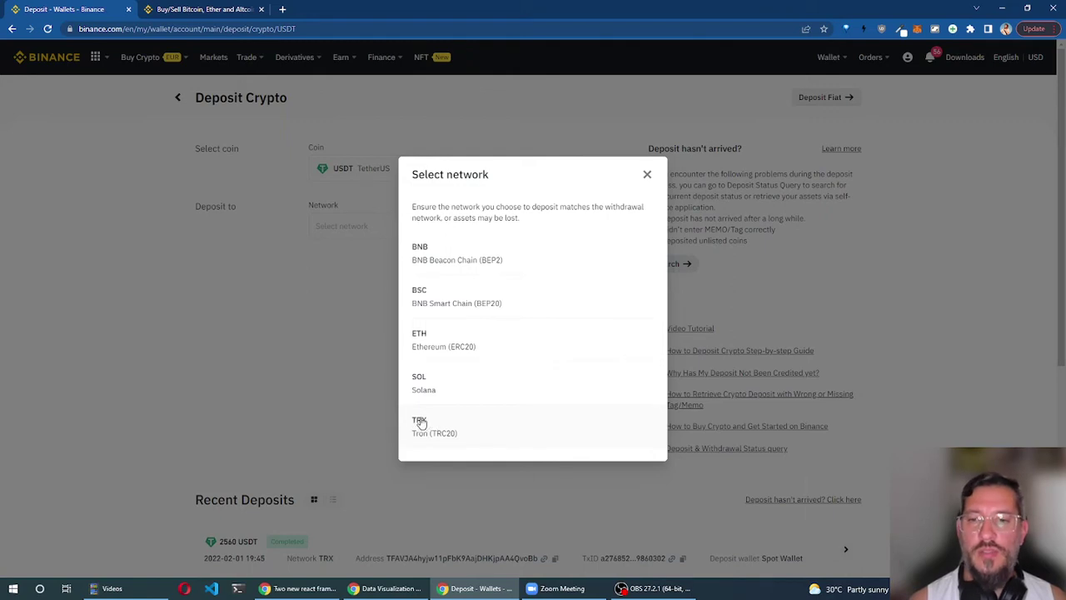
click(484, 423)
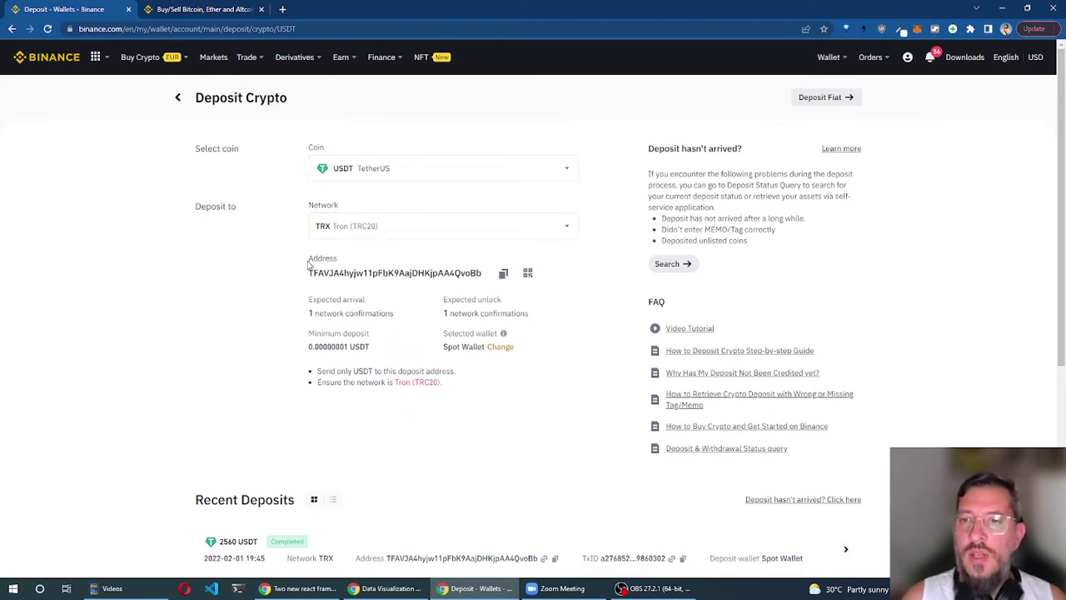
Copy the USDT deposit address for the Tron network
drag(308, 273, 477, 275)
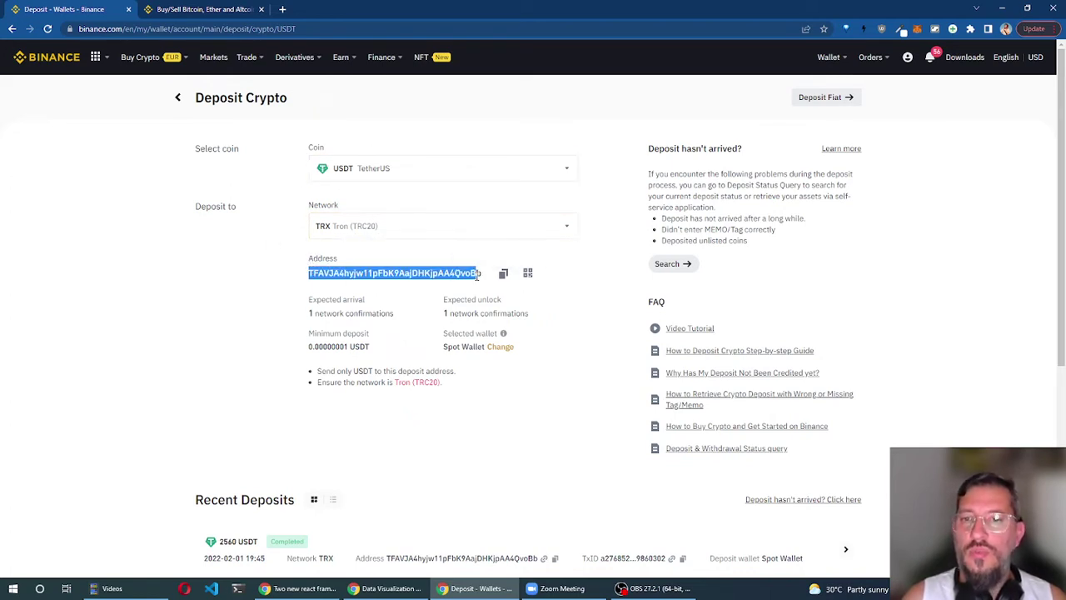
click(477, 275)
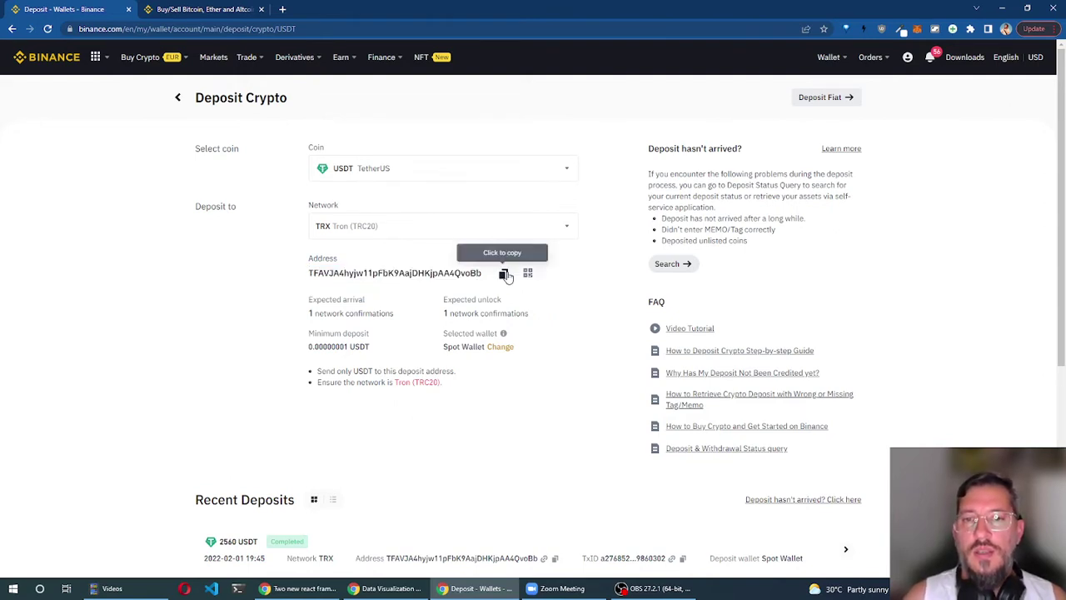
click(504, 274)
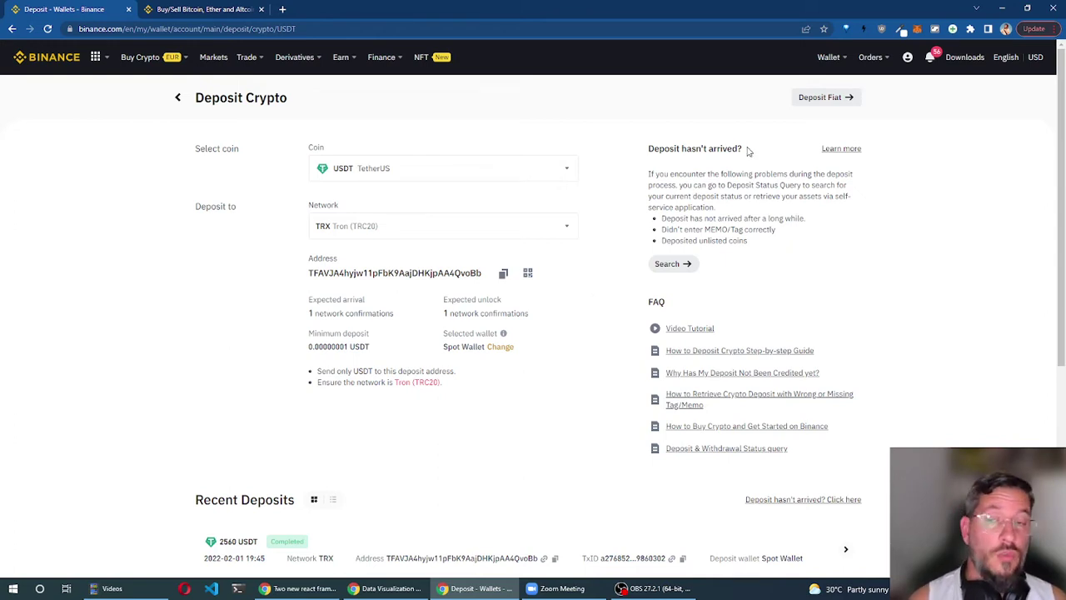
Go back to the Fiat and Spot wallet and look up the USDT entry in the crypto balance list
mouse_move(825, 57)
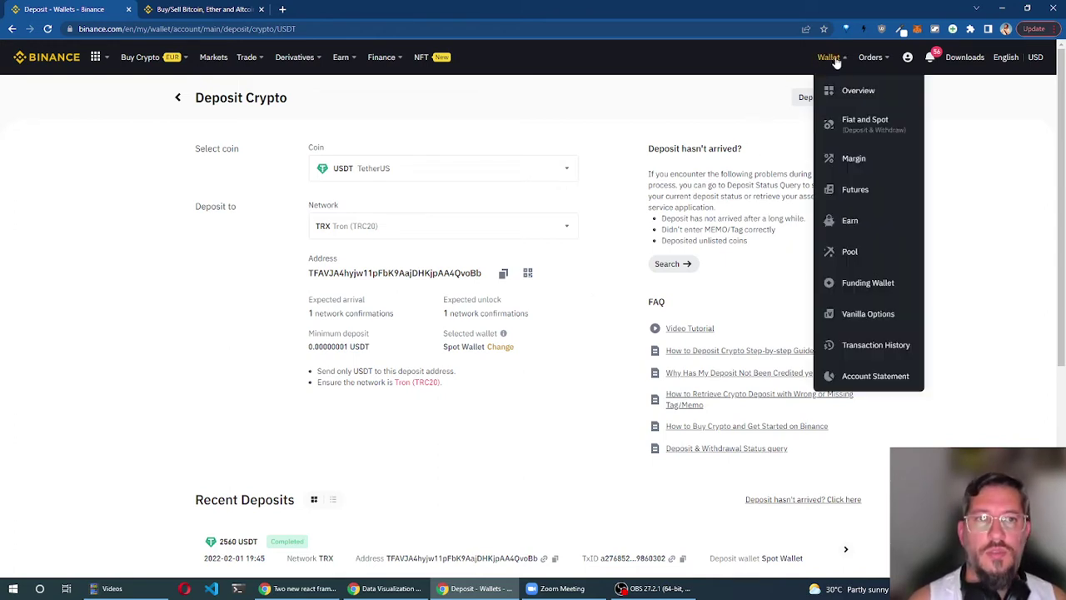
click(892, 127)
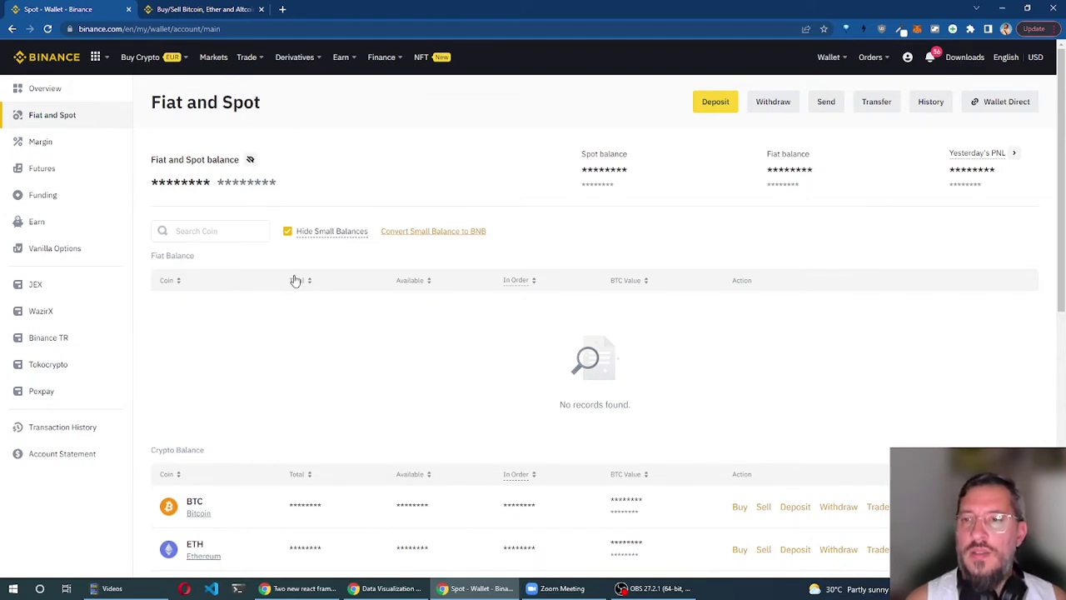
scroll(295, 280, down, 2)
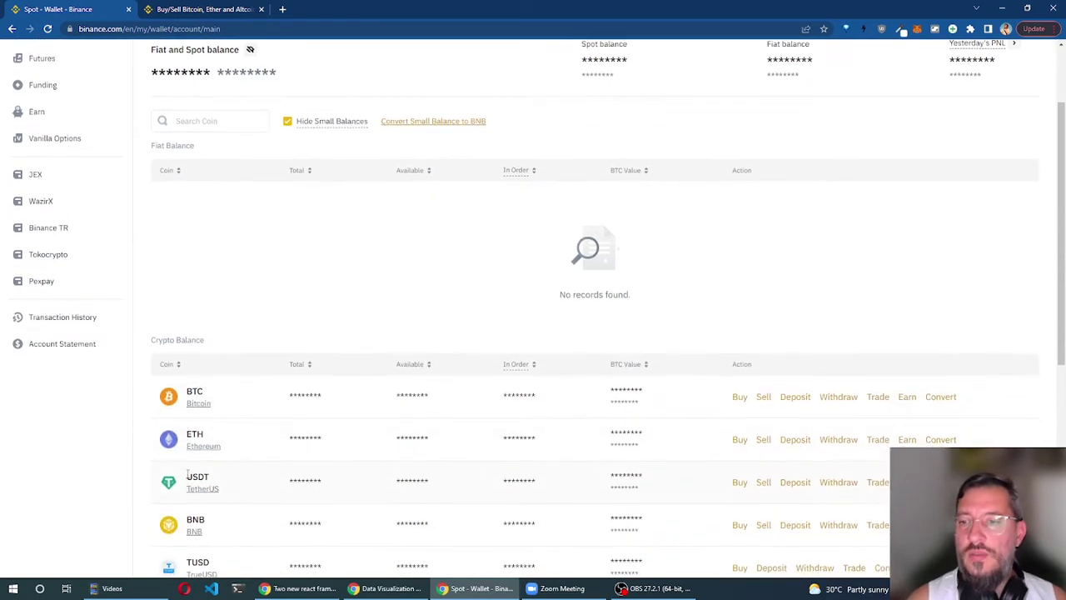
drag(185, 477, 238, 476)
click(240, 476)
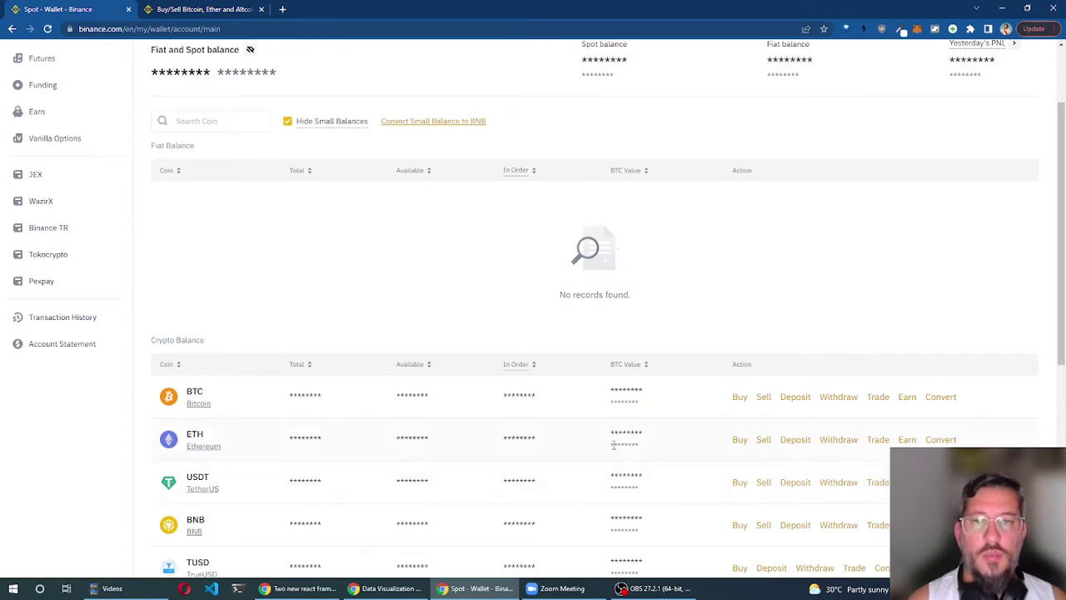
scroll(486, 253, up, 2)
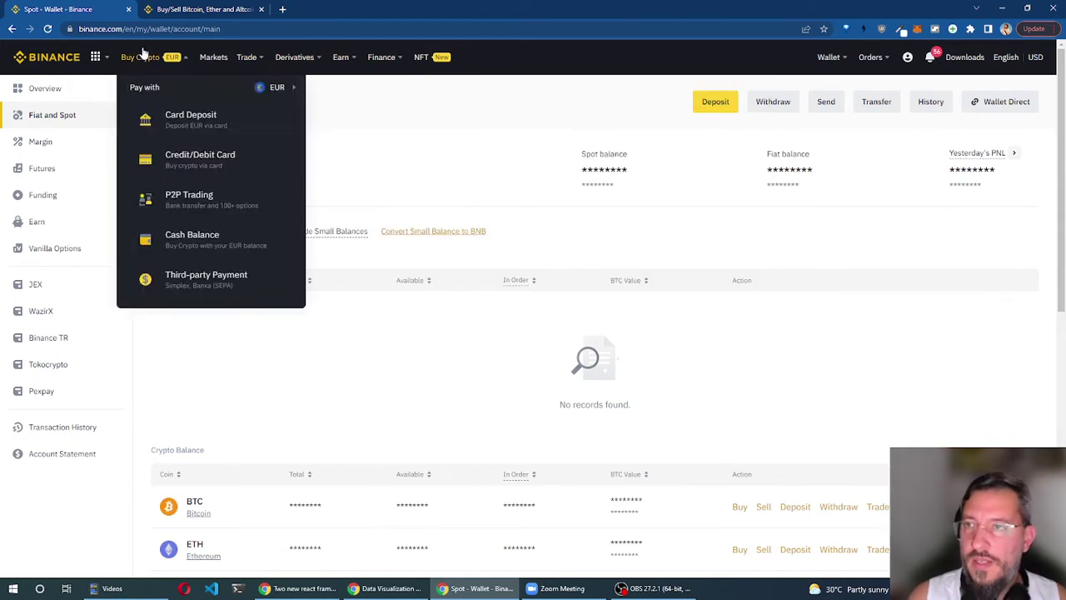
Open P2P trading and show the offers for selling USDT
mouse_move(245, 66)
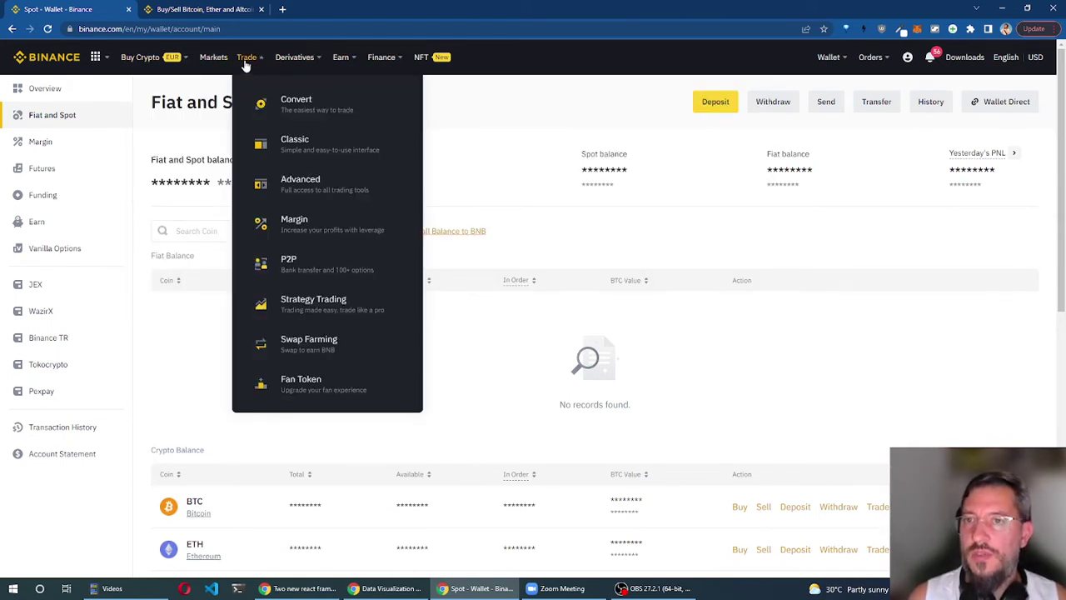
click(306, 266)
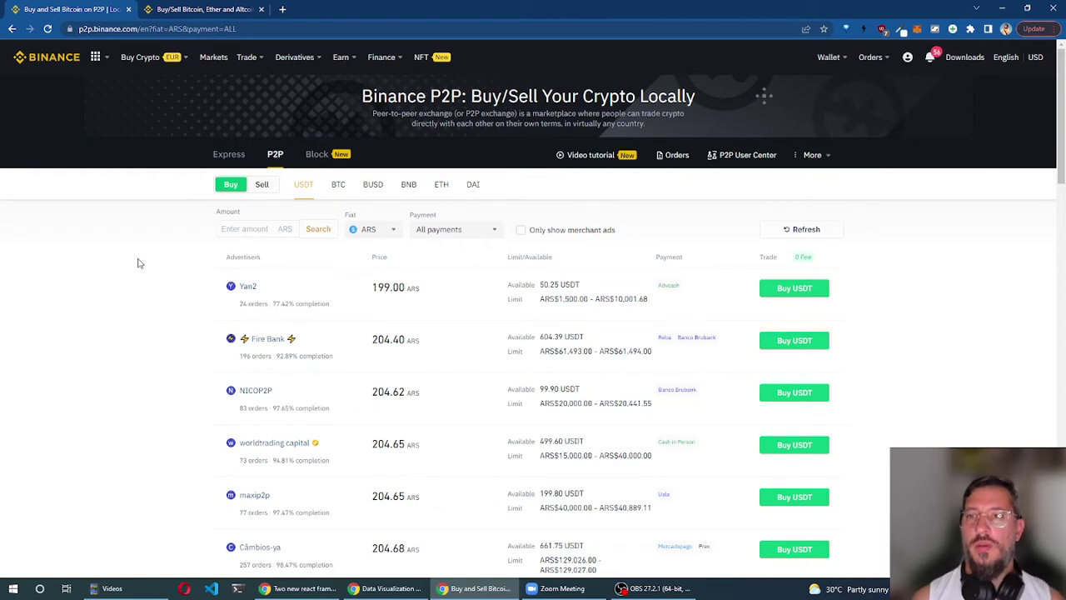
click(263, 185)
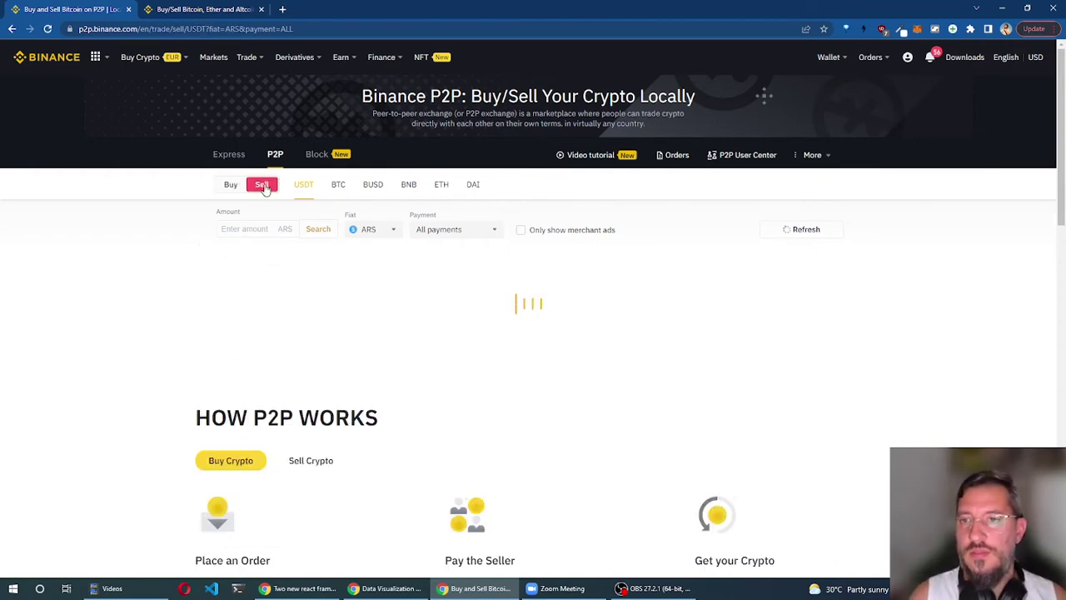
Look through the fiat currencies available for the USDT sell offers
double_click(350, 215)
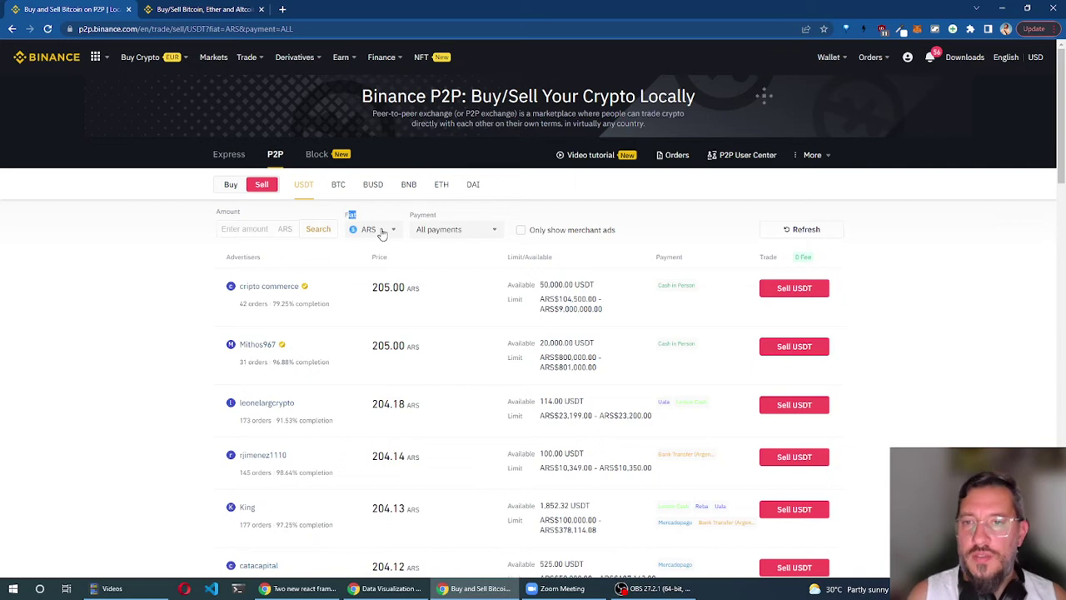
click(382, 234)
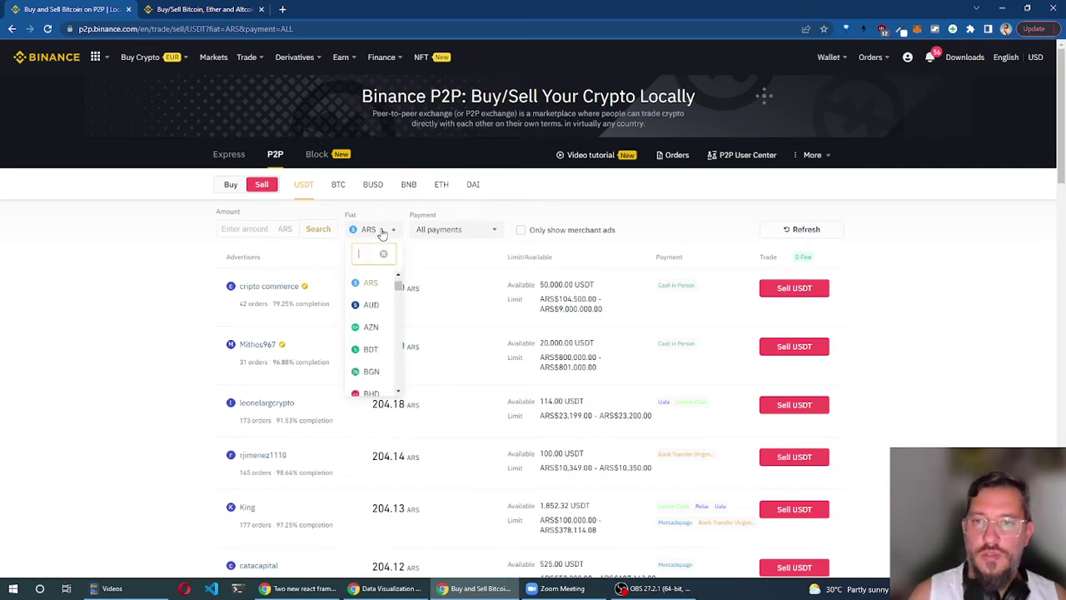
scroll(370, 311, down, 12)
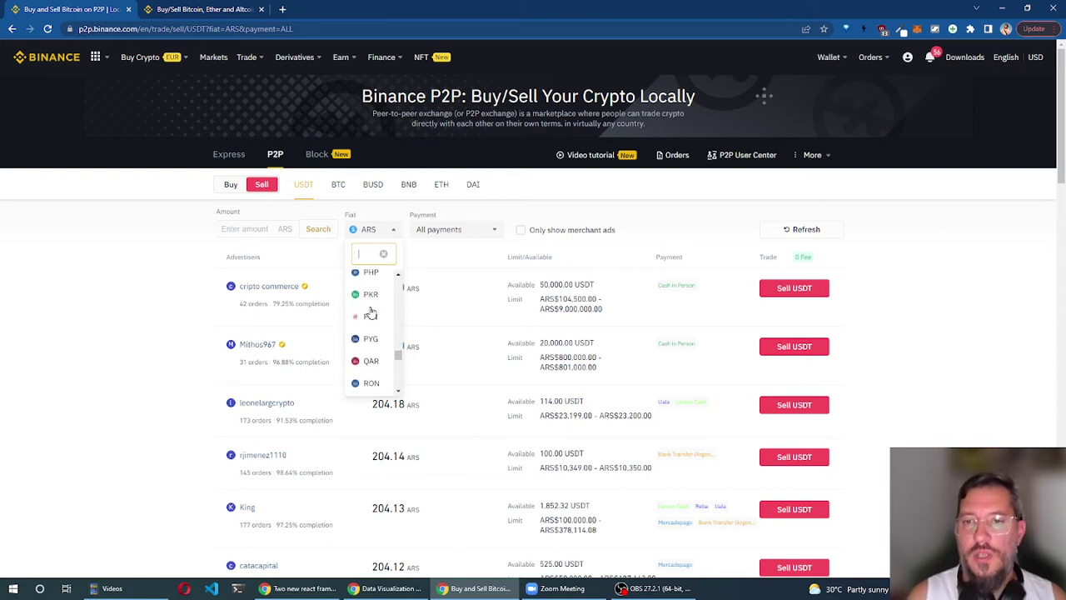
scroll(369, 312, down, 3)
click(435, 259)
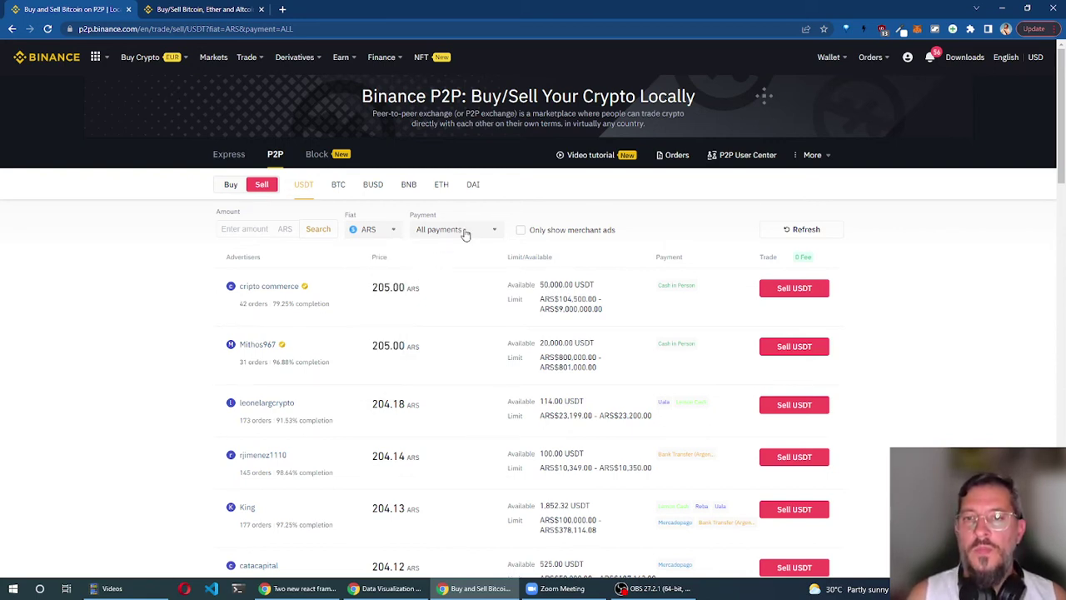
Review the payment methods for the ARS sell offers and filter the list by Uala
click(476, 230)
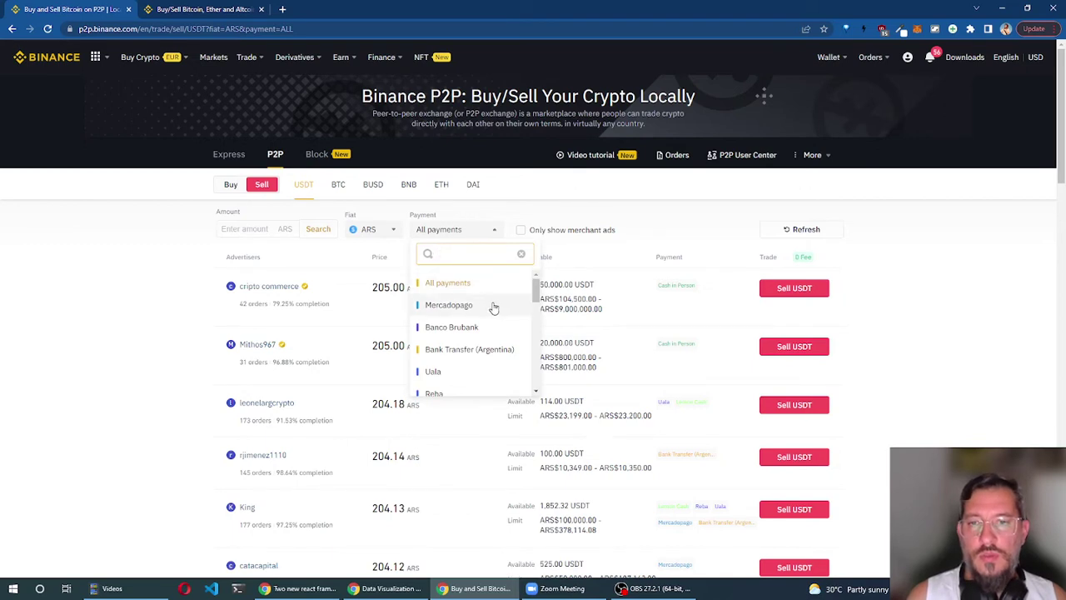
scroll(490, 307, down, 2)
scroll(471, 352, up, 2)
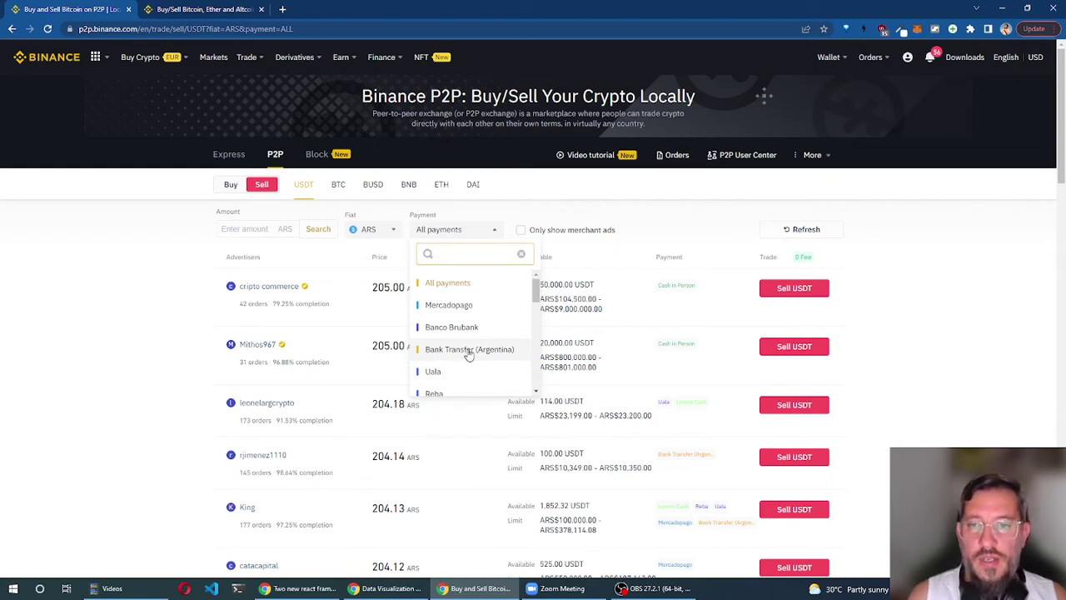
scroll(469, 354, down, 5)
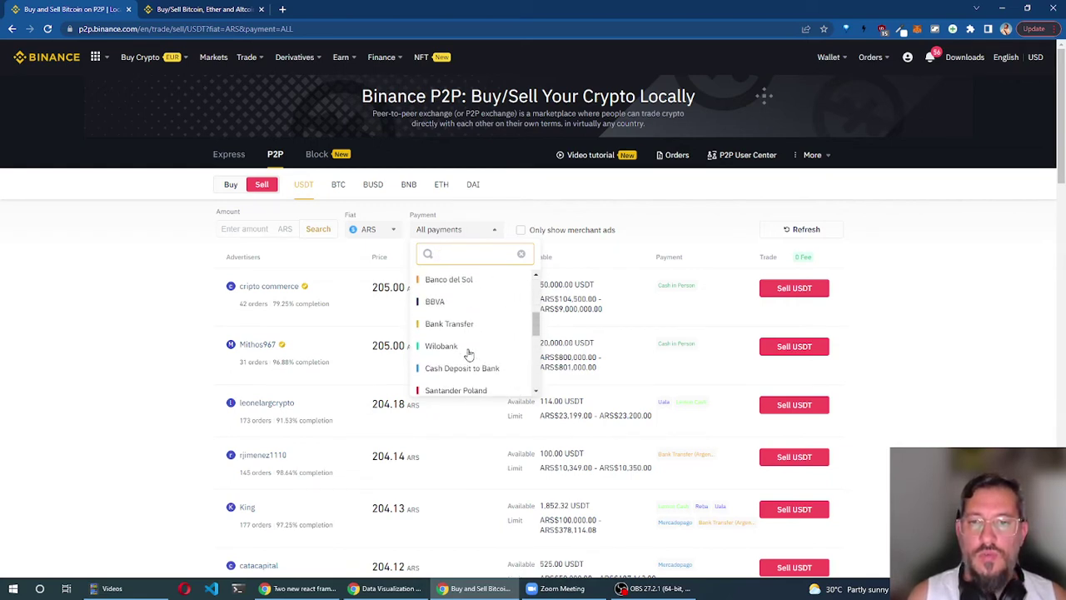
scroll(469, 351, down, 3)
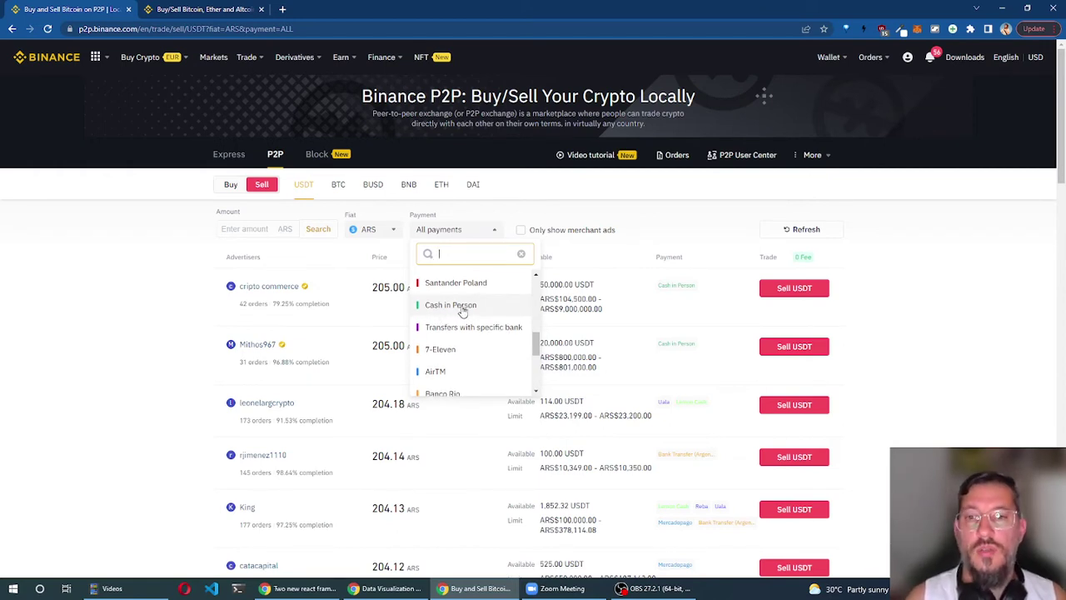
scroll(463, 310, up, 8)
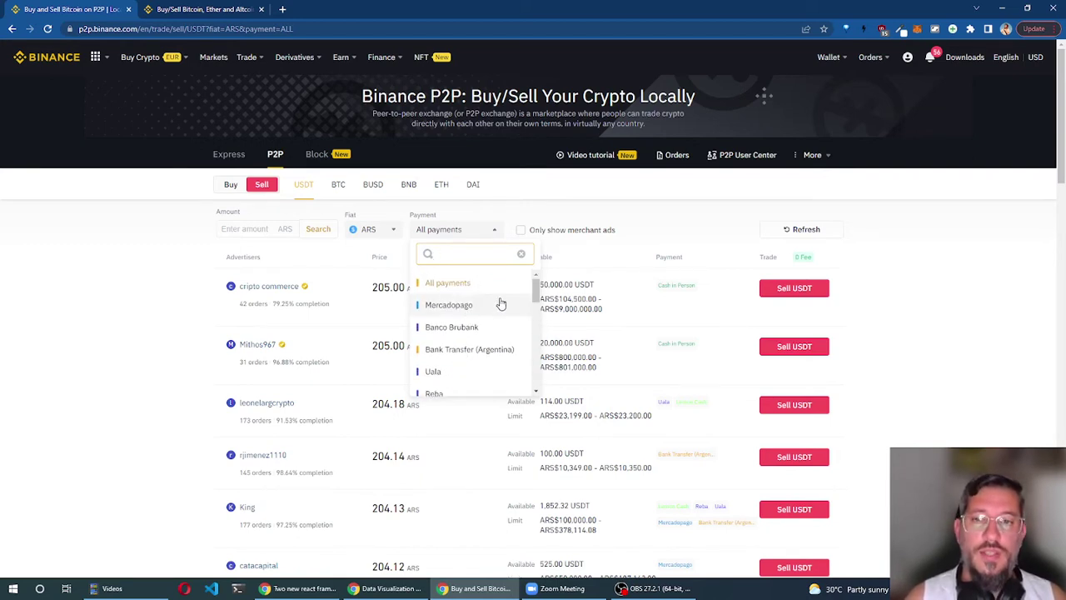
scroll(488, 341, down, 1)
scroll(488, 342, down, 2)
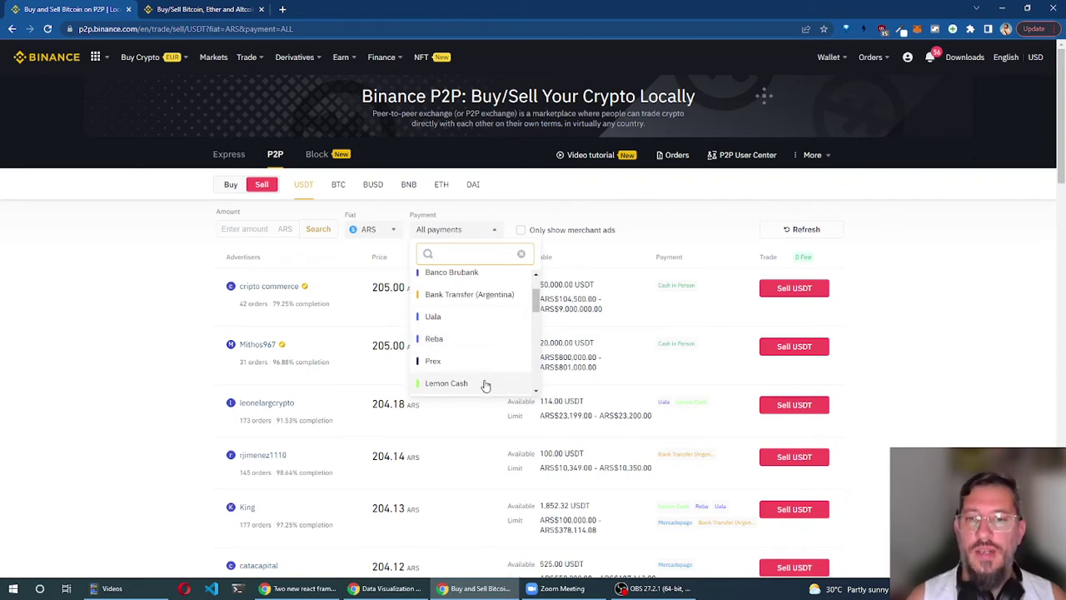
scroll(485, 386, up, 3)
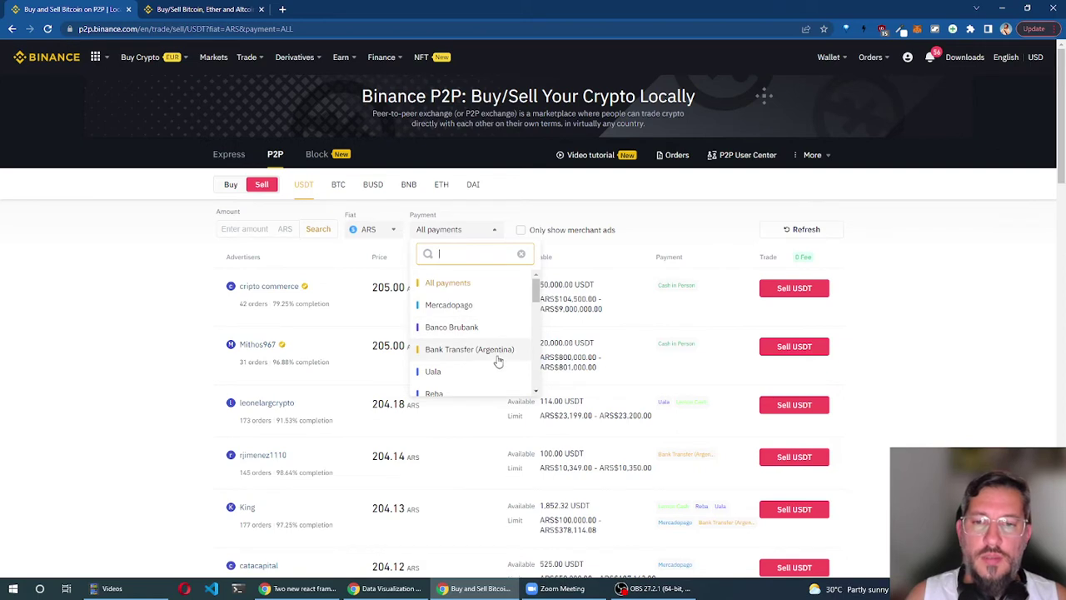
scroll(498, 361, down, 2)
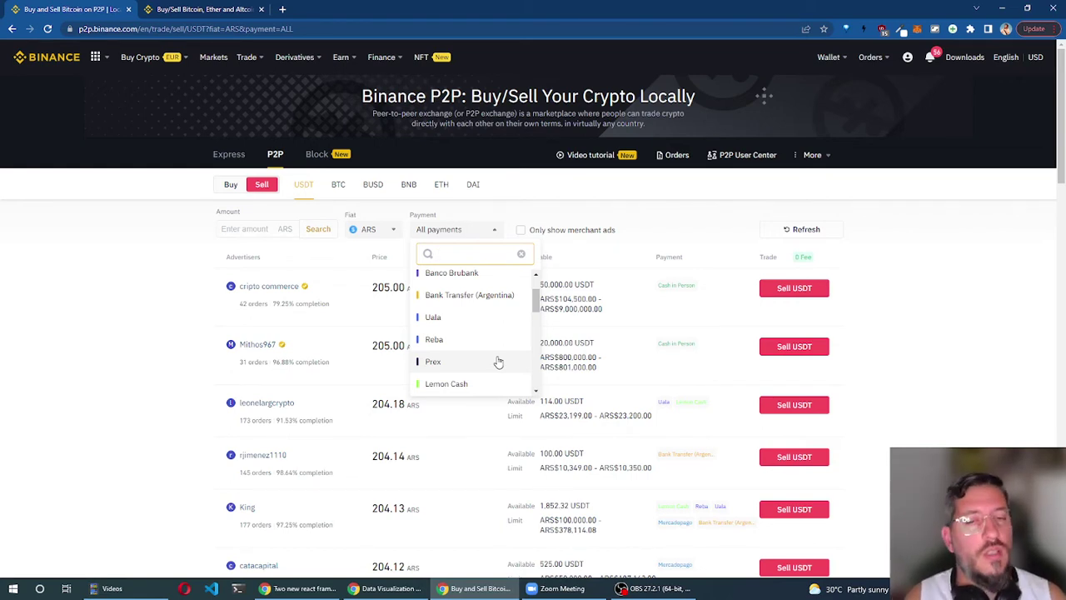
scroll(485, 338, up, 3)
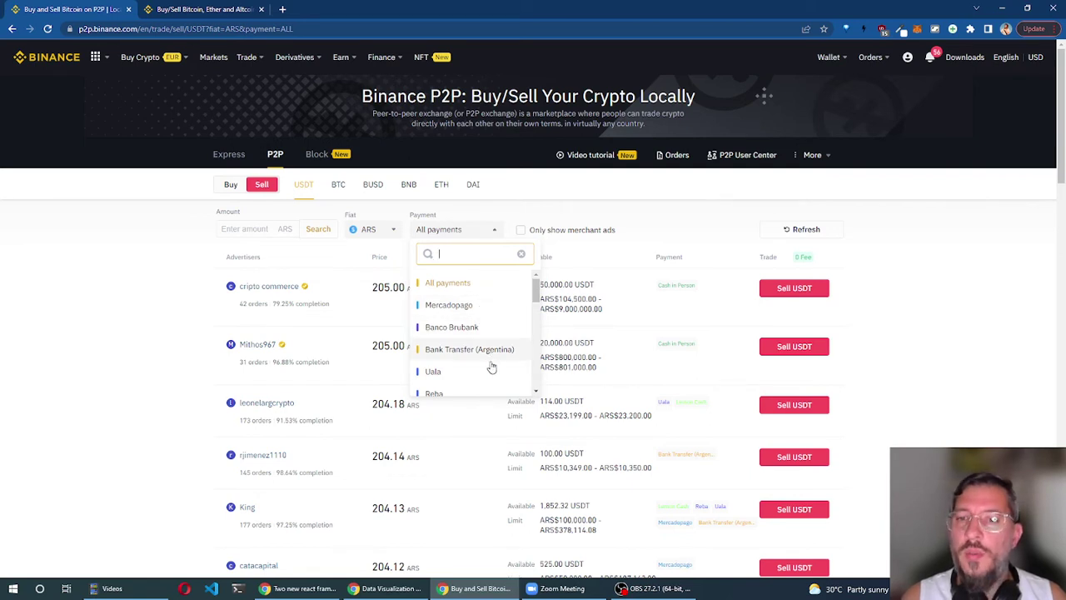
click(463, 372)
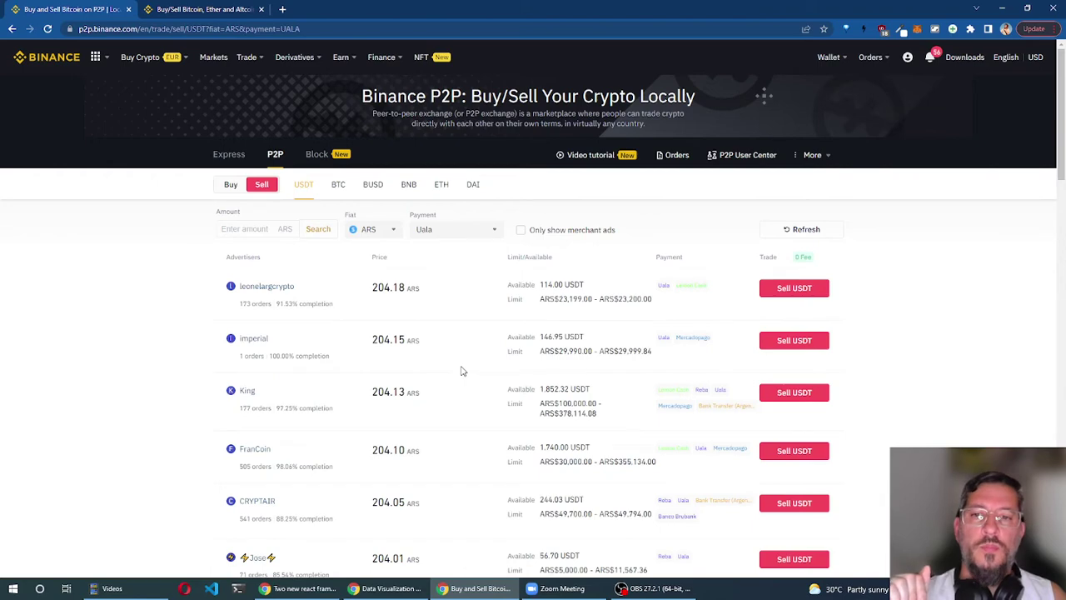
Examine the advertisers' order counts, completion rates and prices in the Uala offers for selling USDT
scroll(276, 361, down, 4)
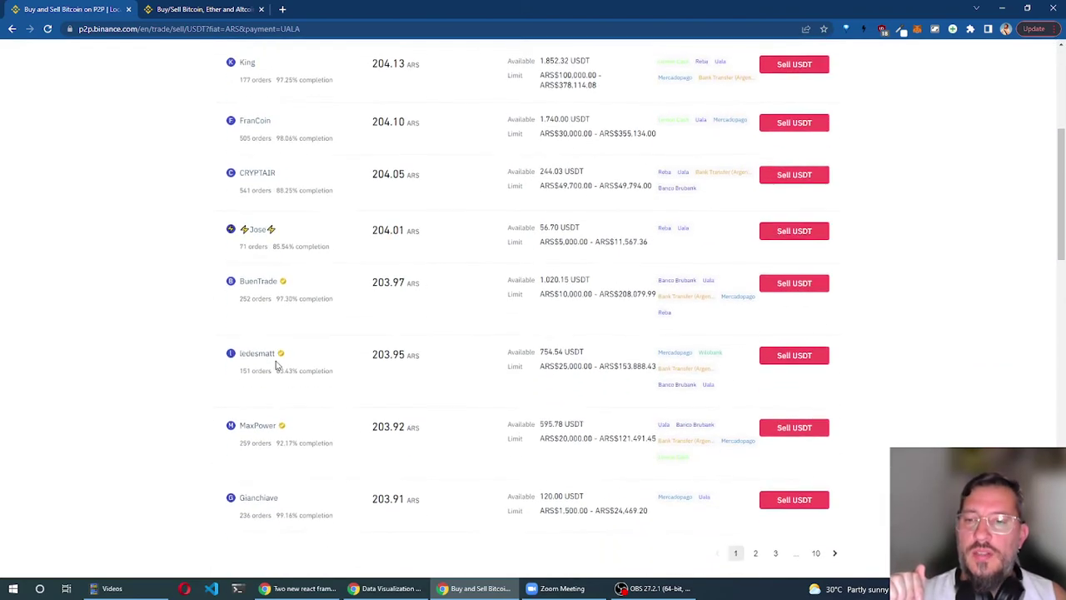
scroll(276, 361, up, 4)
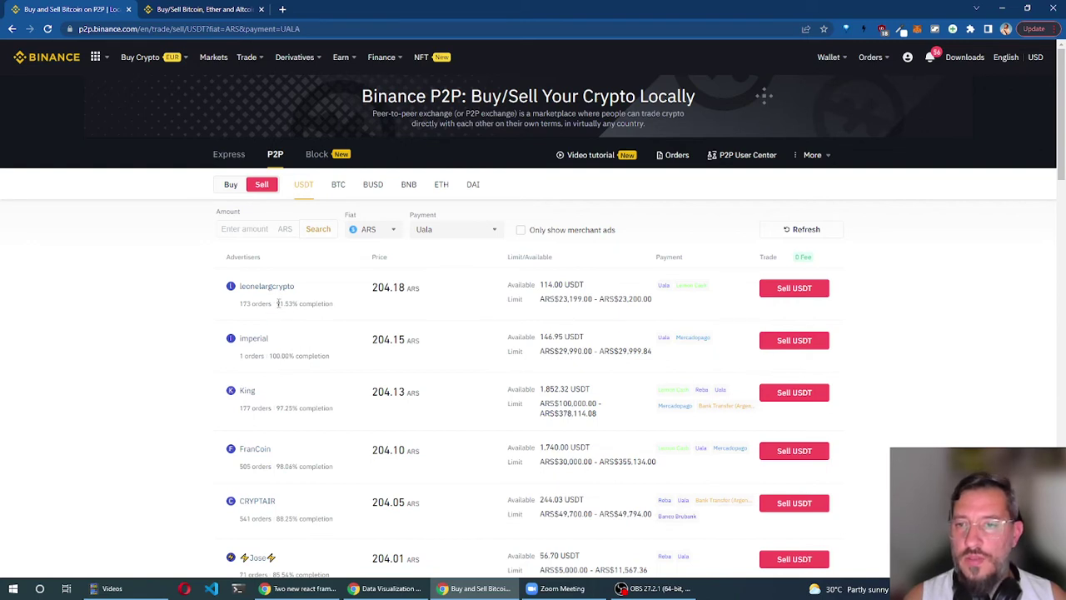
drag(276, 305, 300, 306)
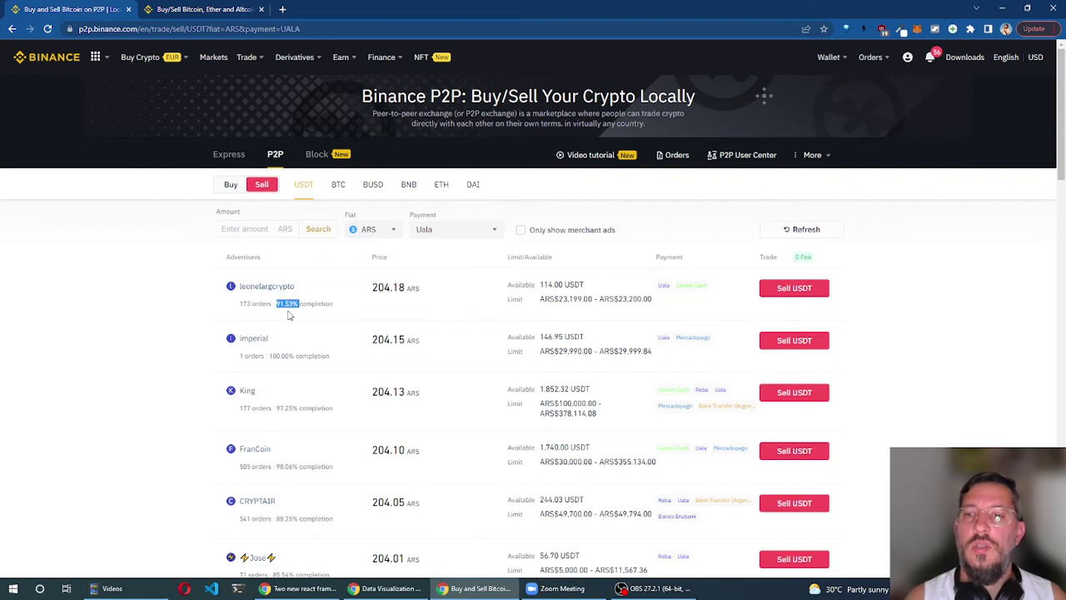
click(278, 305)
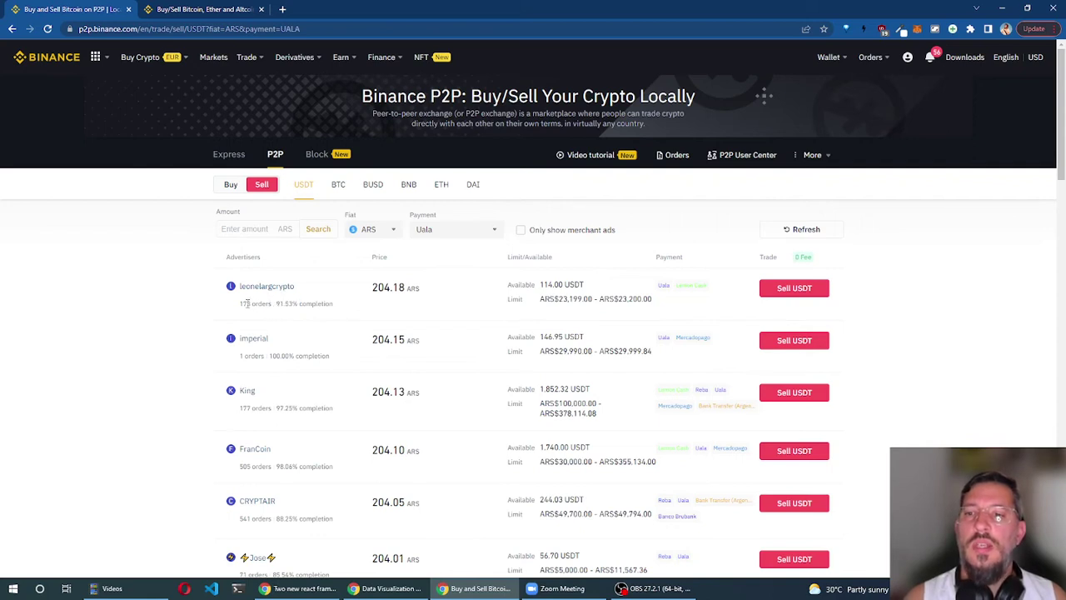
mouse_move(246, 303)
mouse_down()
mouse_move(292, 304)
mouse_move(243, 305)
mouse_up()
click(244, 307)
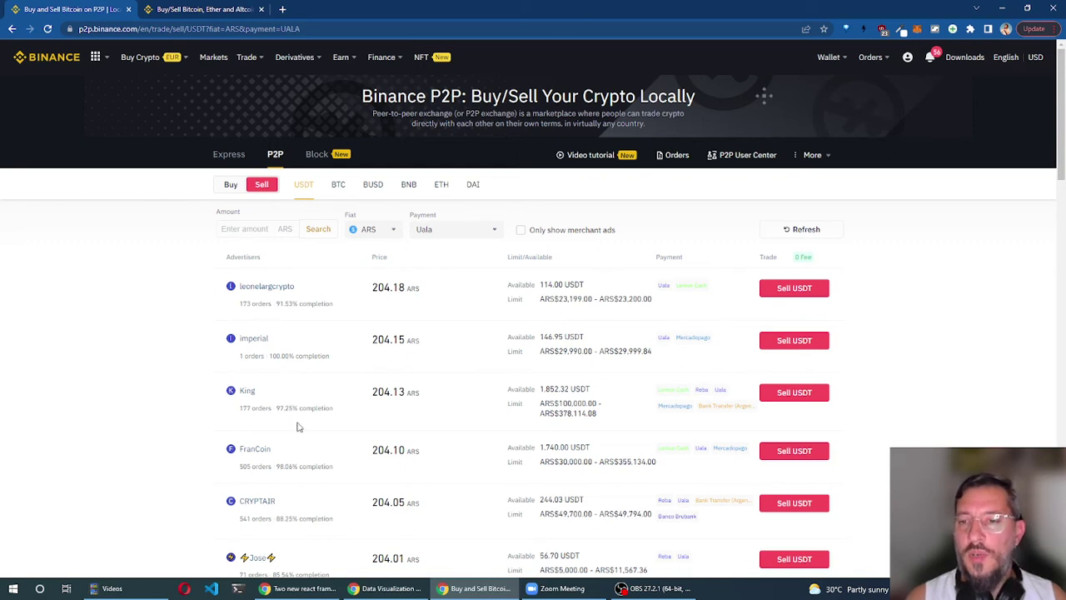
drag(240, 408, 300, 407)
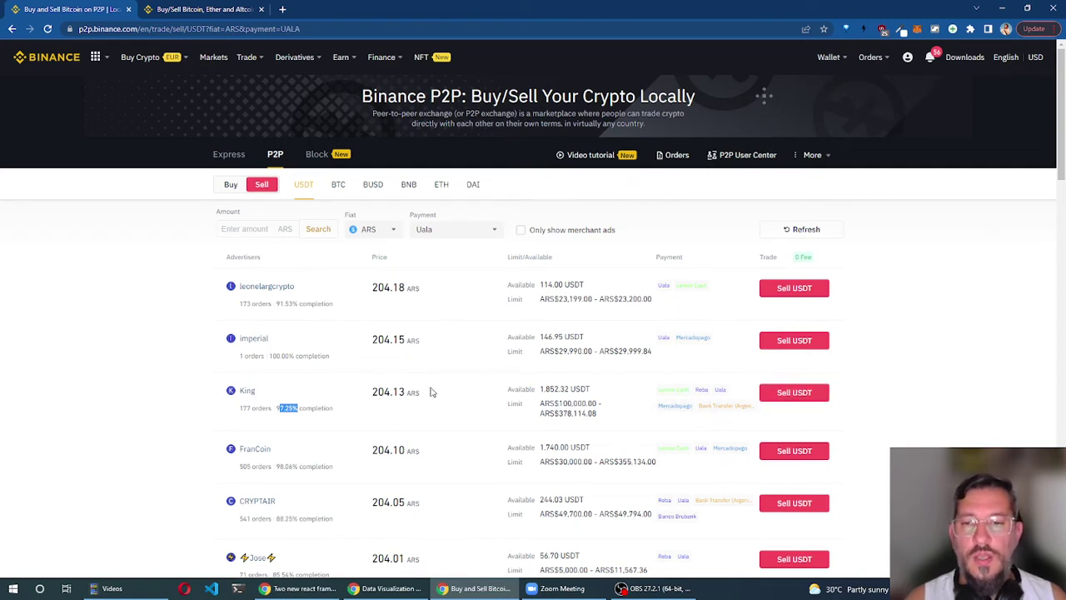
drag(425, 398, 367, 400)
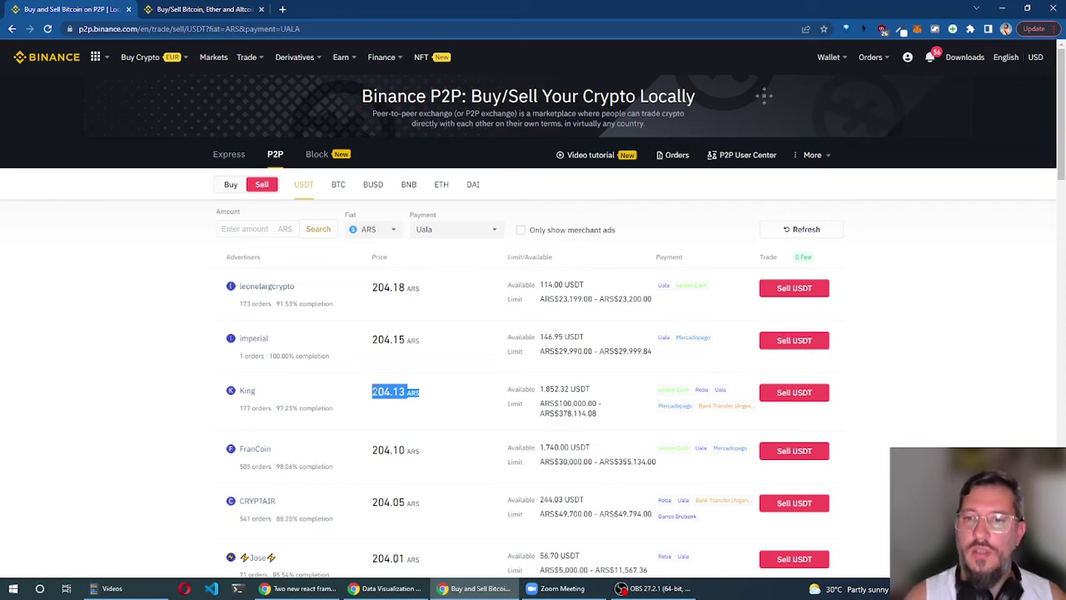
click(430, 393)
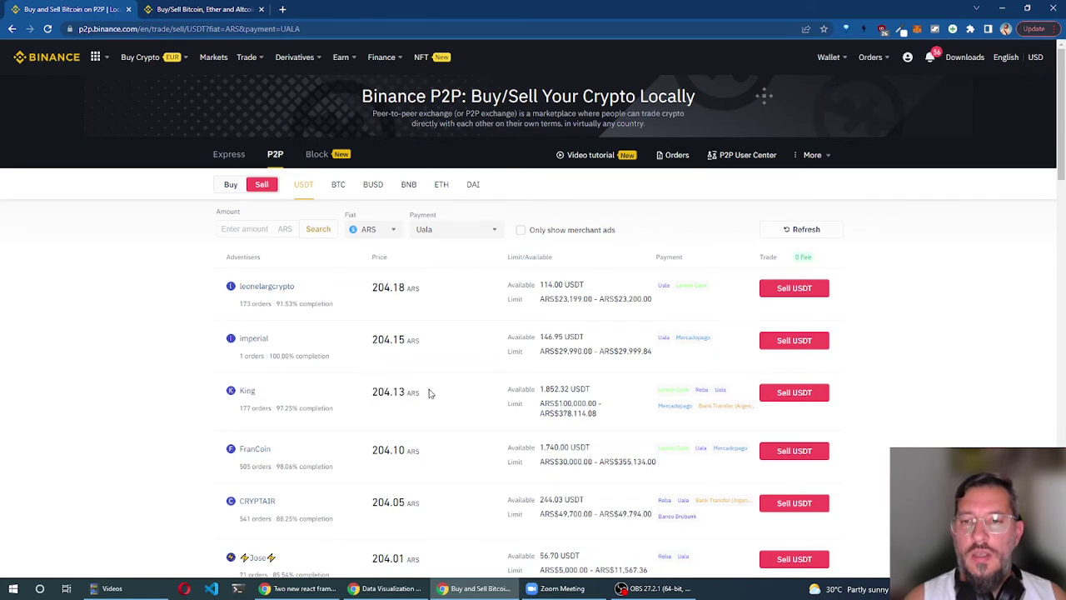
Open the sell form of the 204.13 ARS offer, enter 15000 ARS as the amount to receive and check the USDT amount and payment method
click(795, 393)
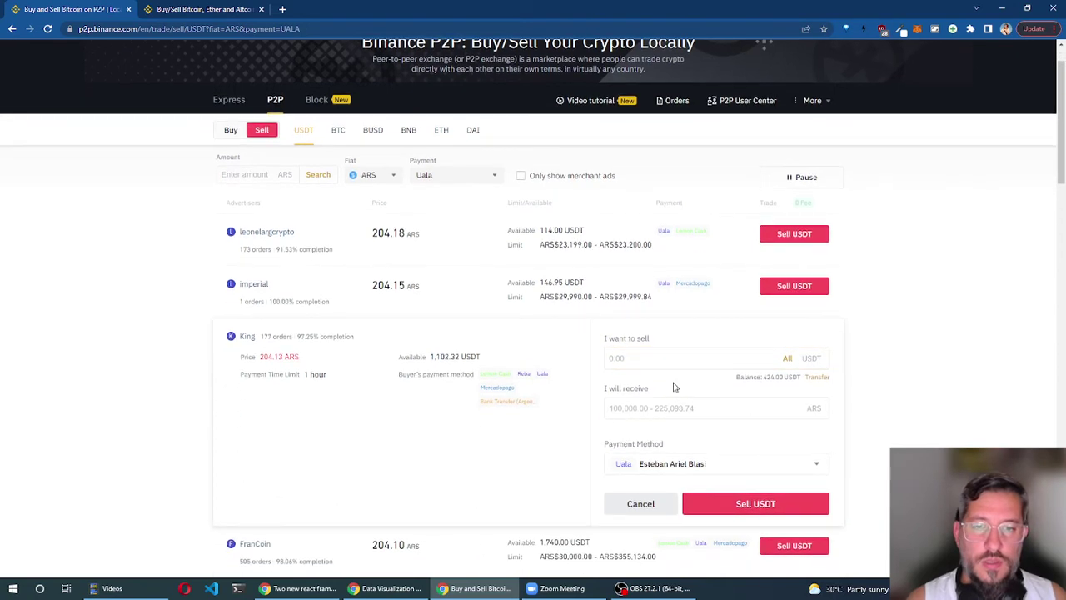
click(642, 359)
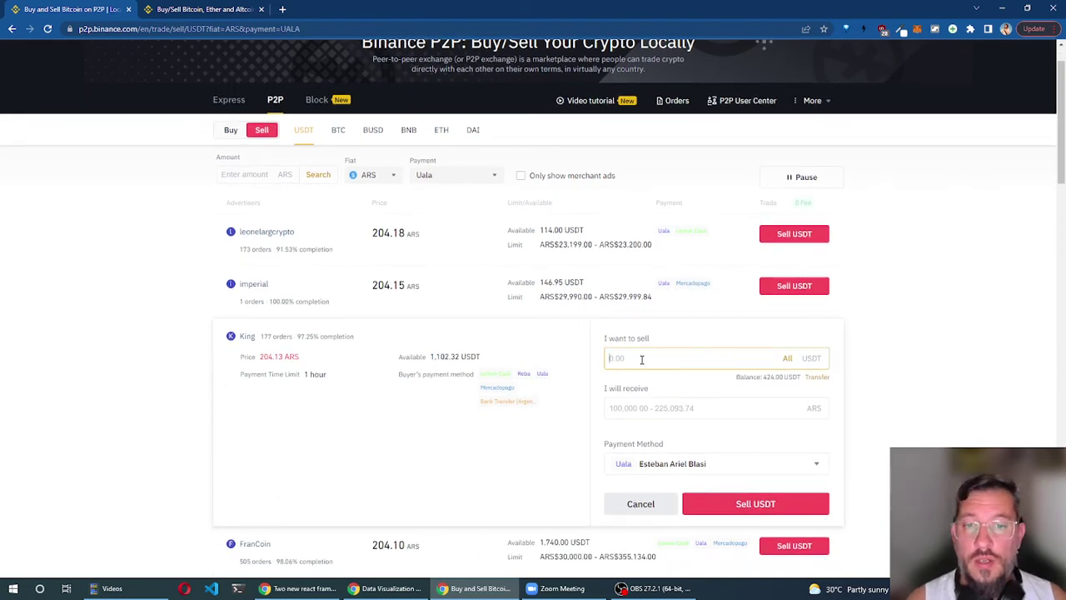
click(622, 410)
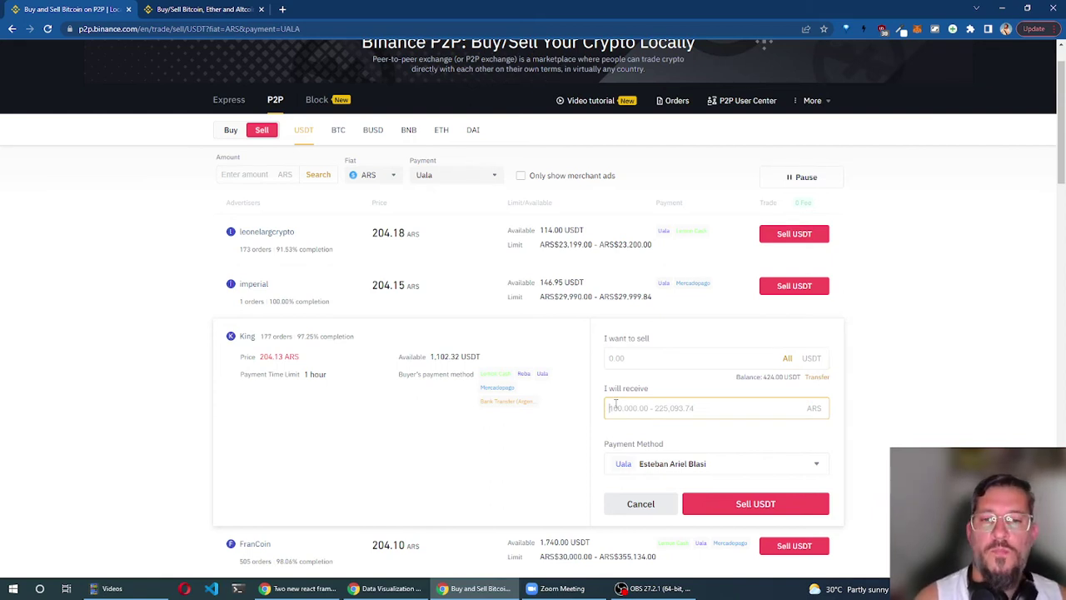
text(15000)
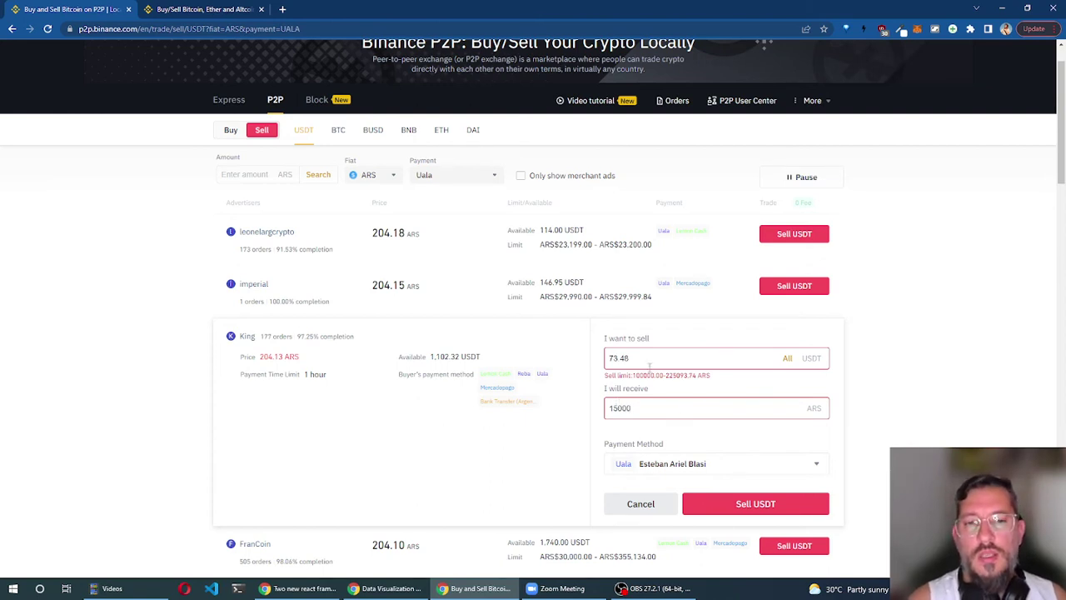
drag(641, 358, 606, 358)
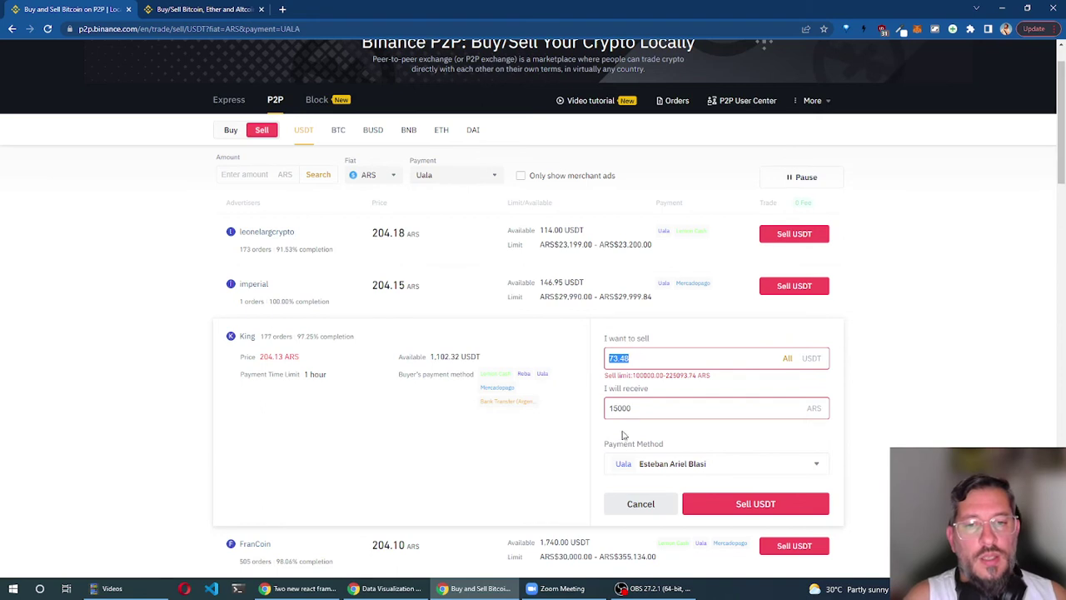
drag(606, 444, 676, 439)
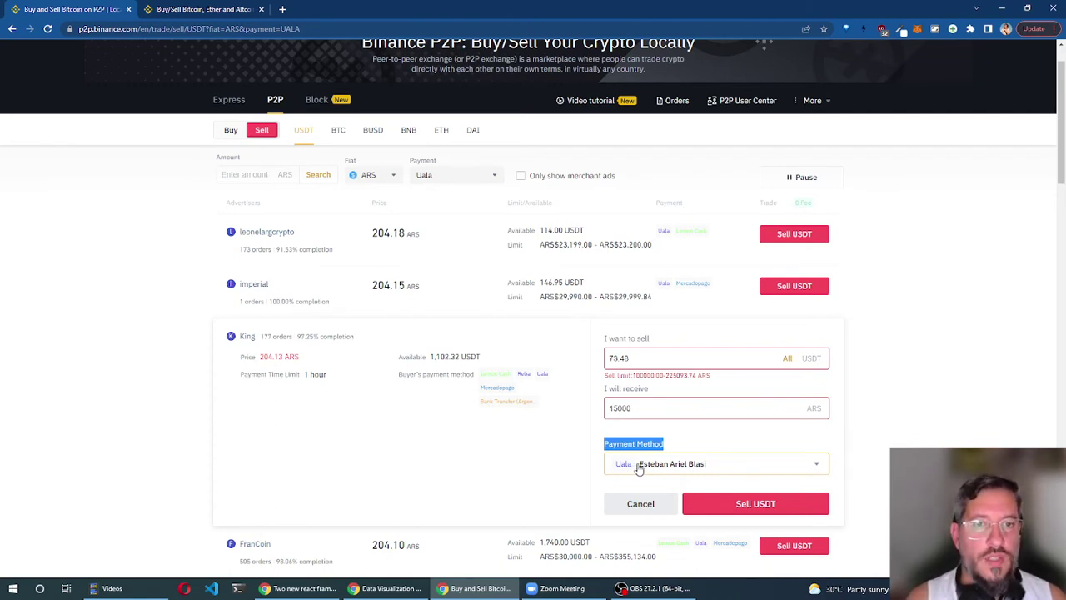
Switch to the other Binance browser tab and open the Funding Wallet
scroll(638, 469, up, 1)
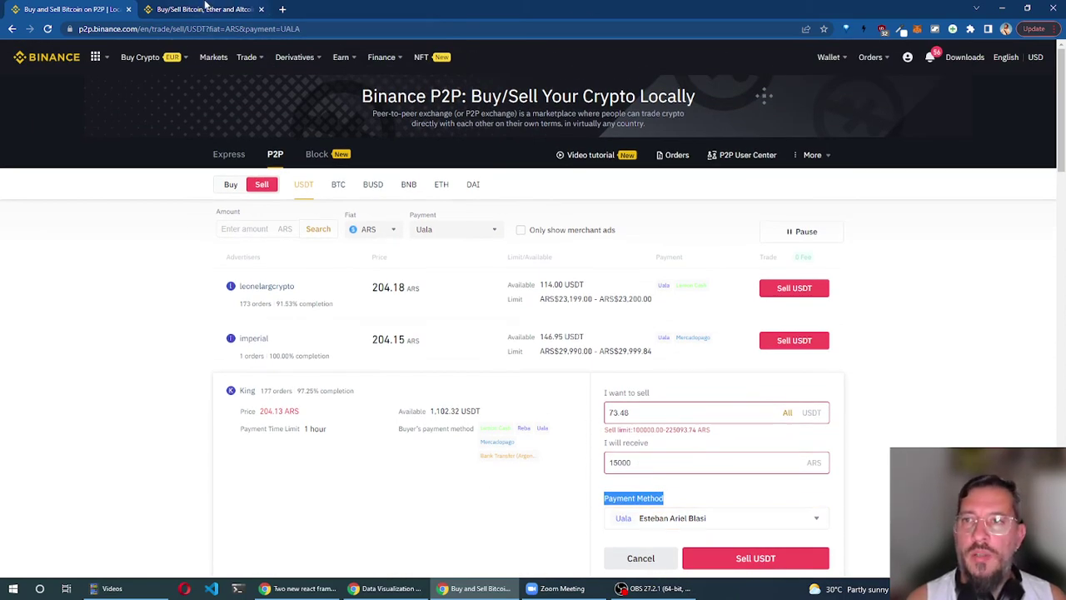
click(206, 9)
mouse_move(813, 60)
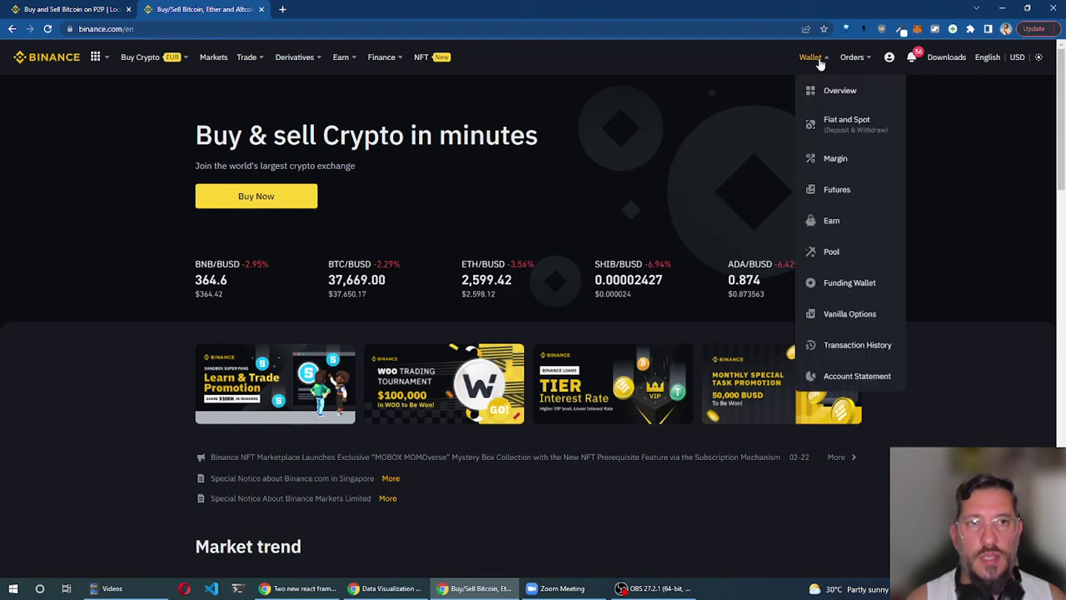
click(855, 287)
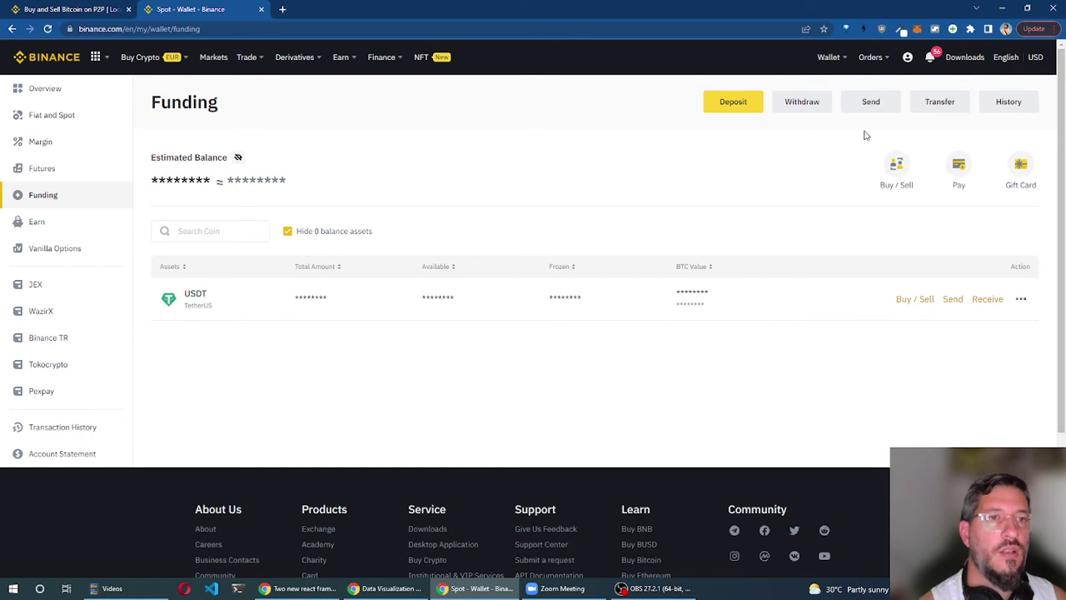
Fill in a transfer of 100 USDT from Fiat and Spot to Funding, and close the form without confirming it
click(937, 110)
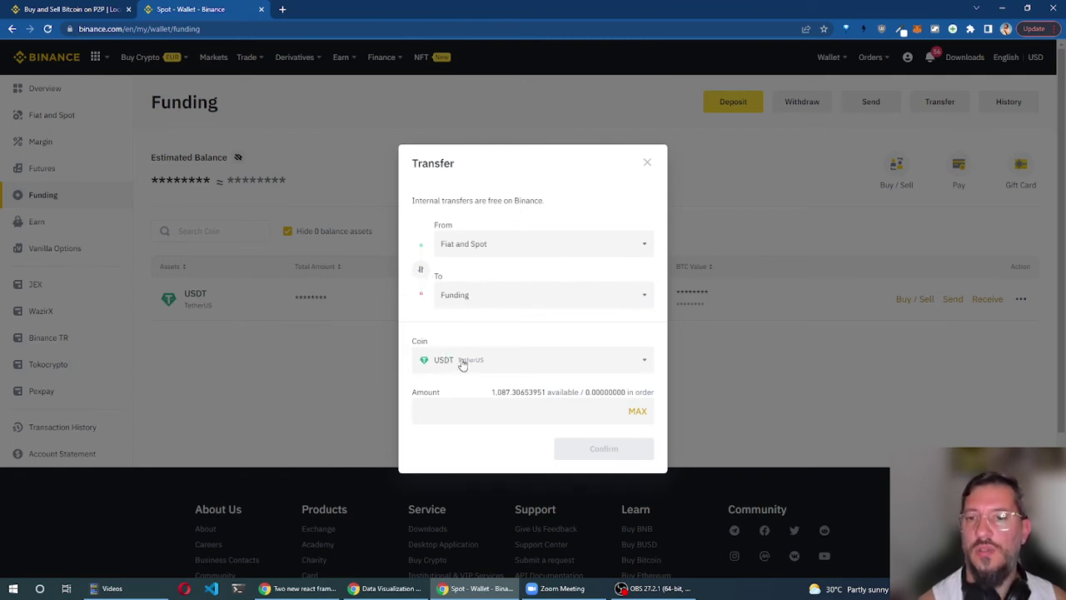
click(461, 410)
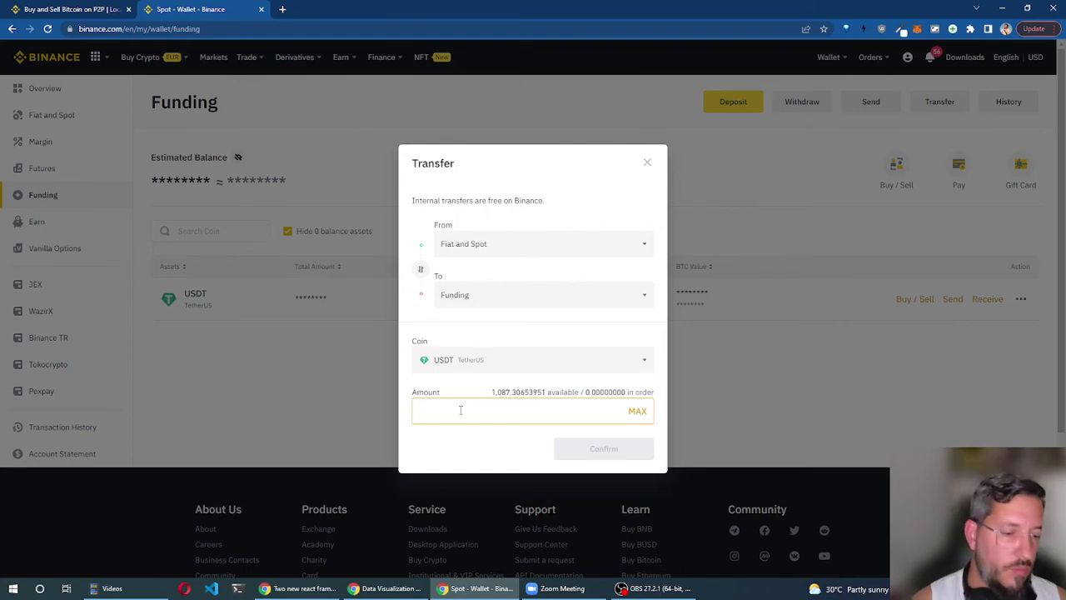
text(100)
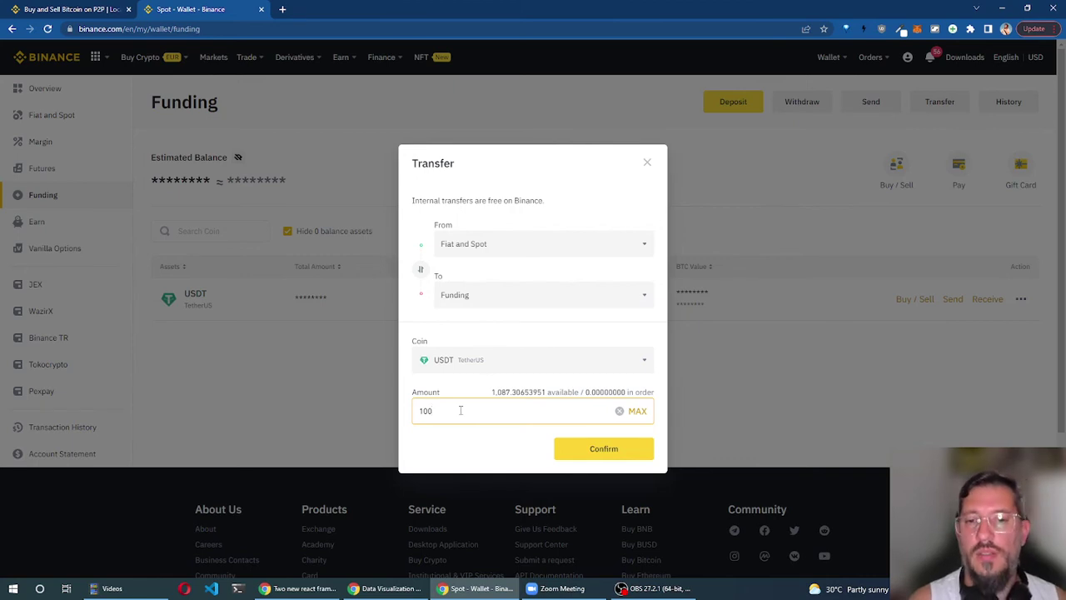
double_click(461, 409)
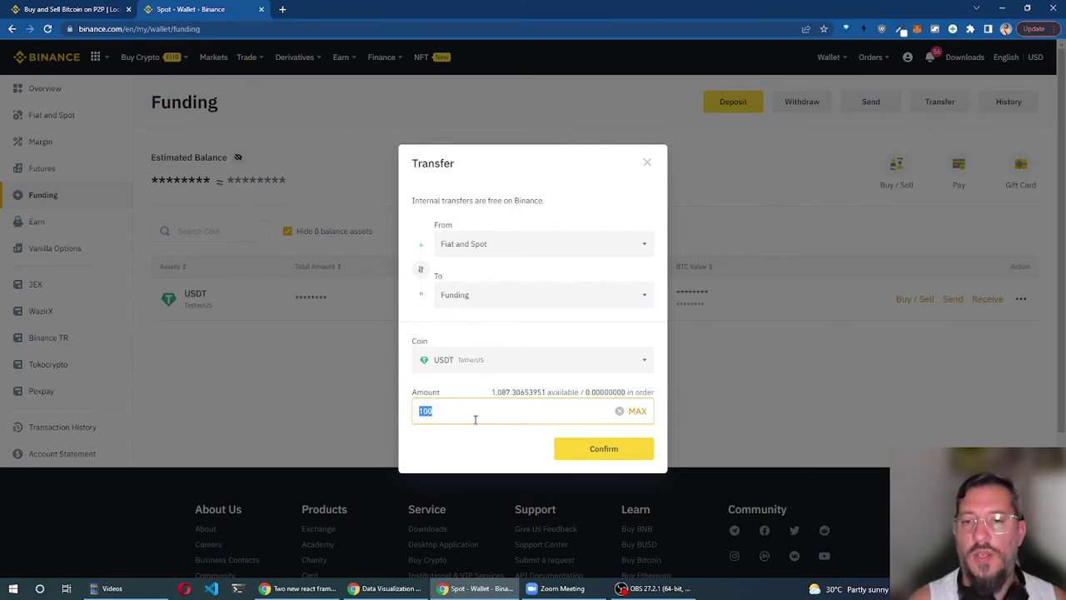
click(647, 161)
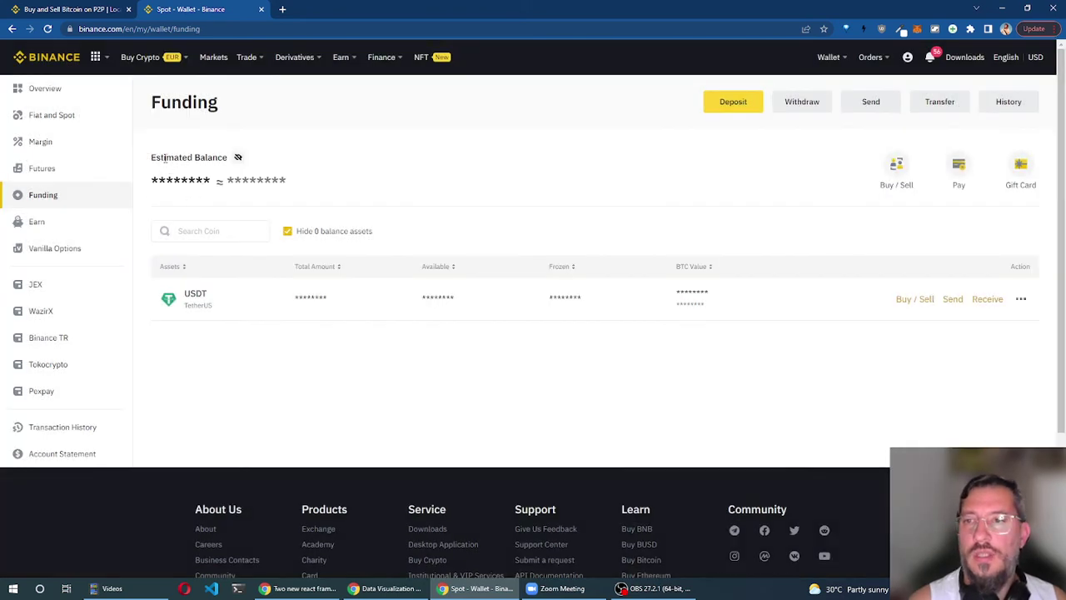
drag(193, 158, 235, 161)
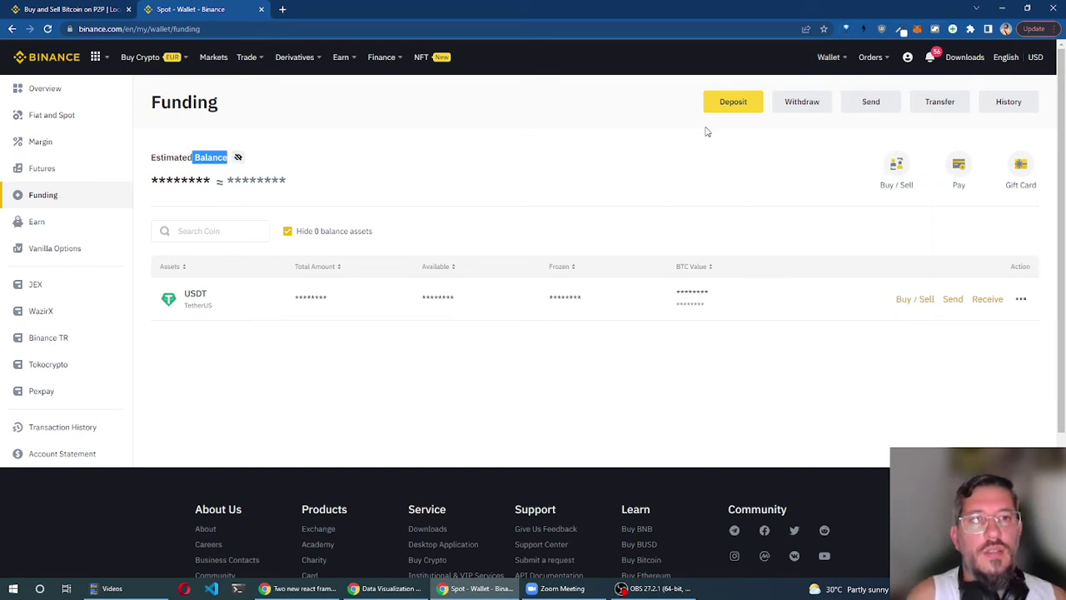
click(800, 165)
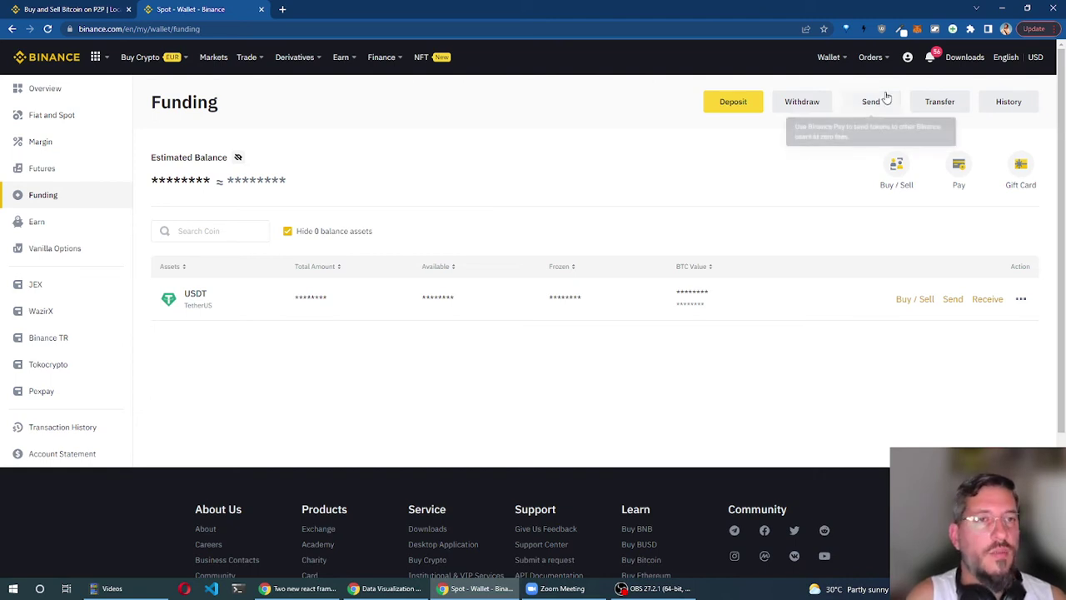
Go to the account dashboard, dismiss the profile customisation prompt and open the P2P payment methods page
mouse_move(906, 60)
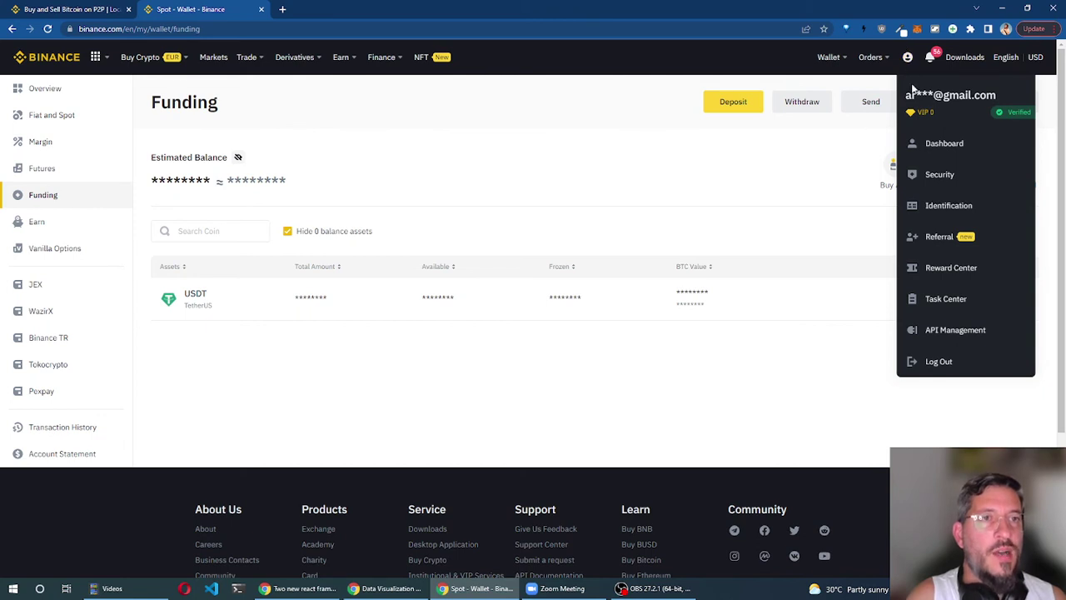
click(969, 147)
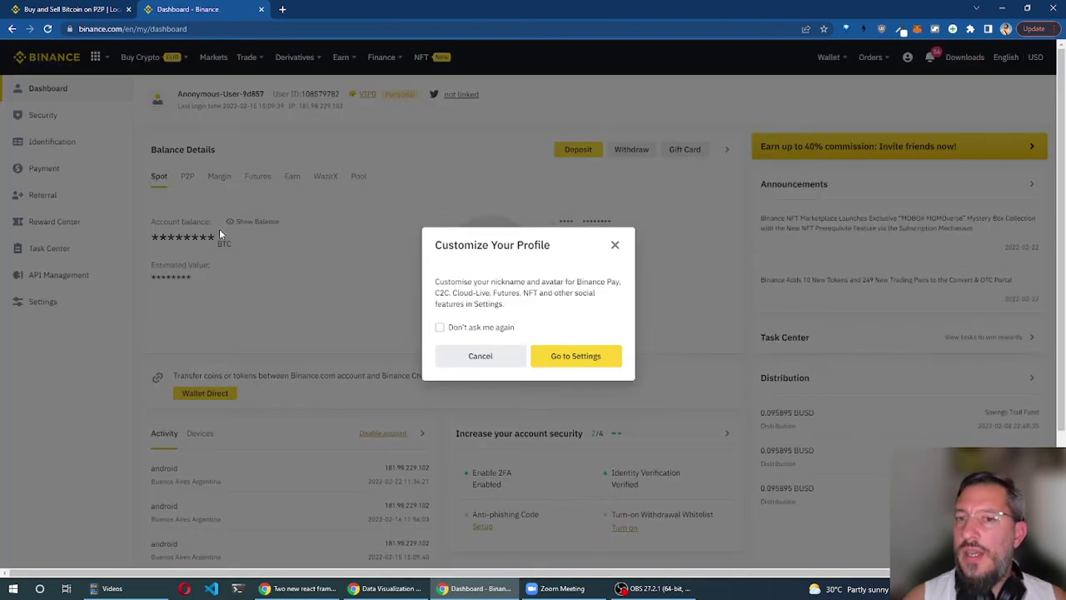
click(313, 292)
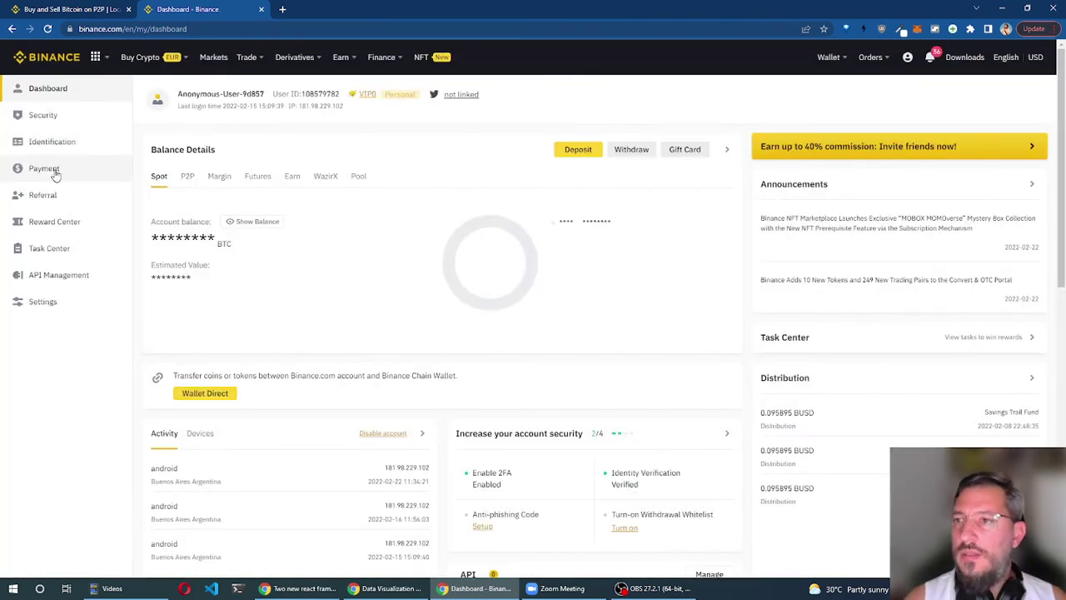
click(54, 172)
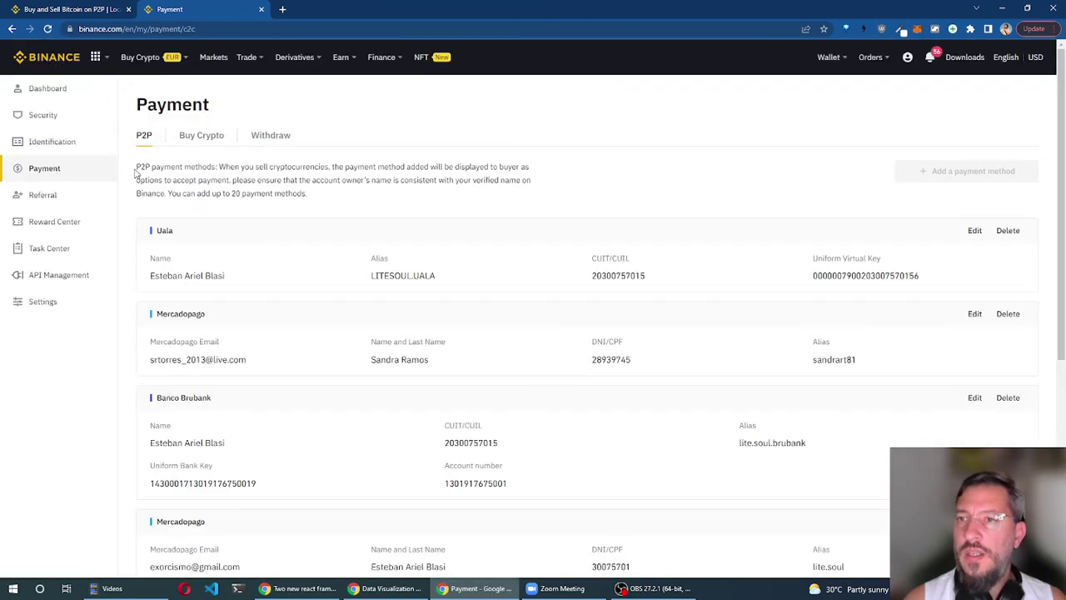
drag(136, 170, 219, 170)
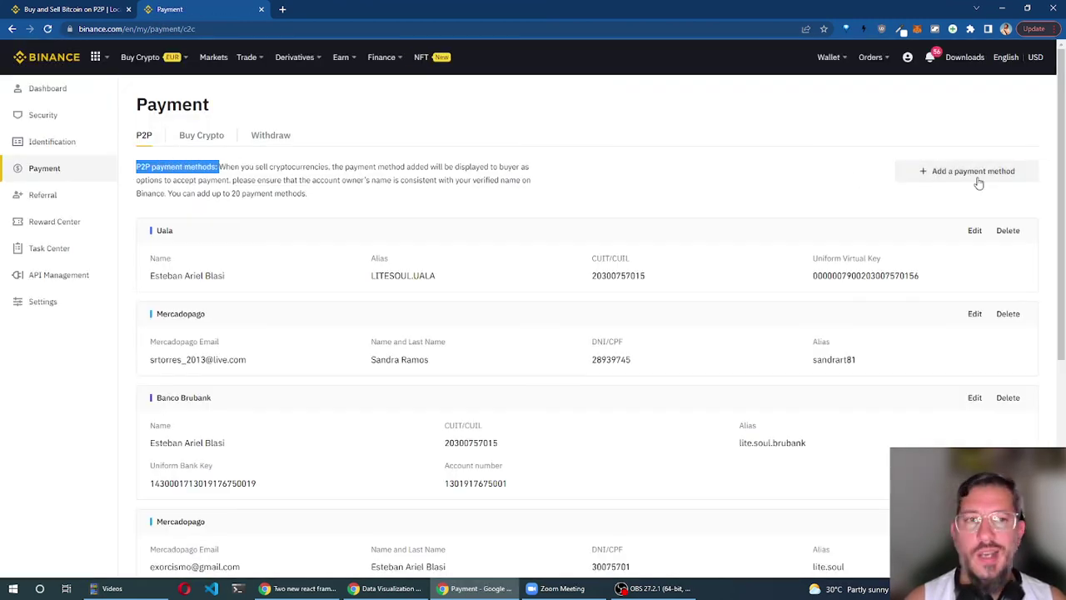
Start adding a P2P payment method and browse the complete list of available methods
click(979, 178)
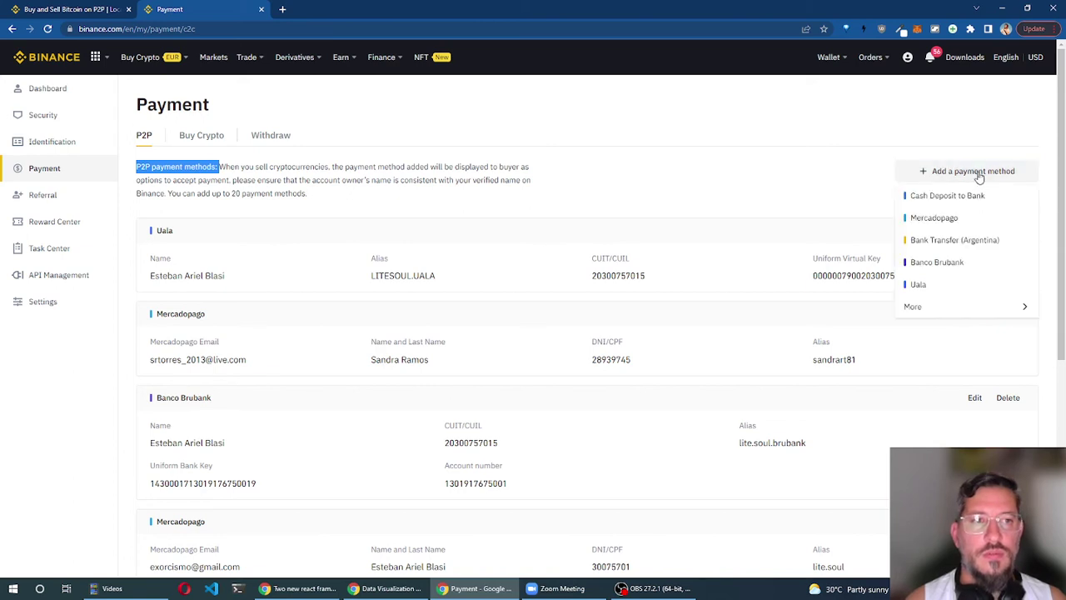
click(969, 308)
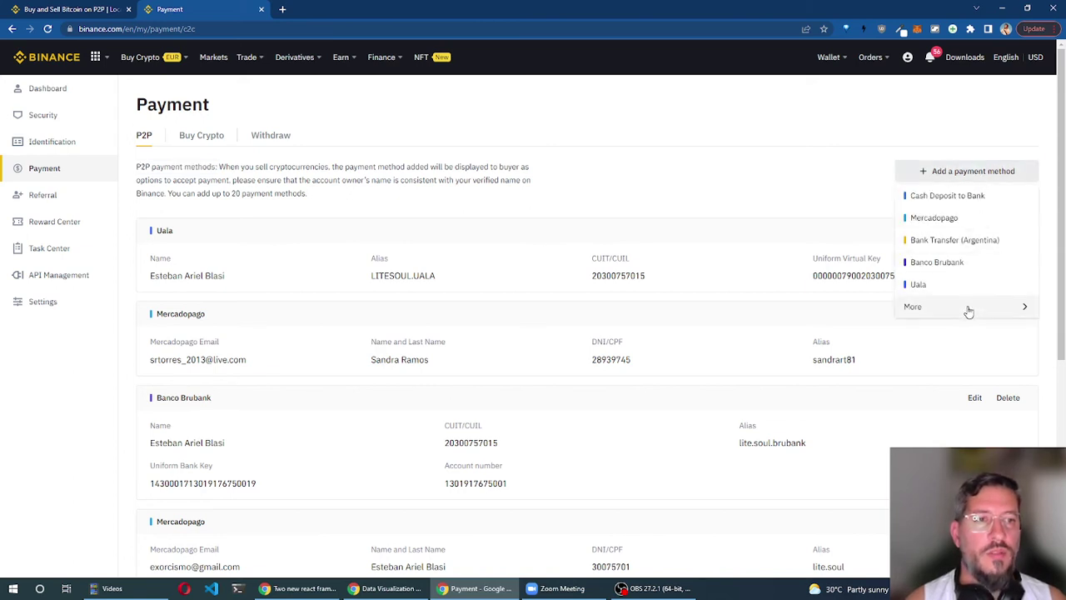
scroll(464, 361, down, 2)
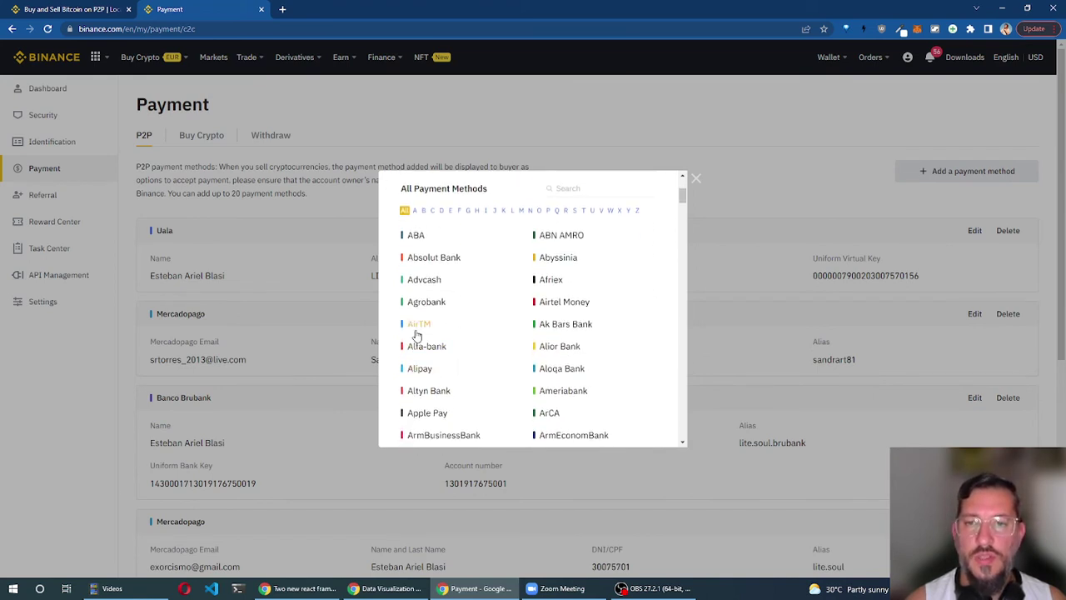
scroll(417, 338, up, 1)
scroll(418, 337, up, 1)
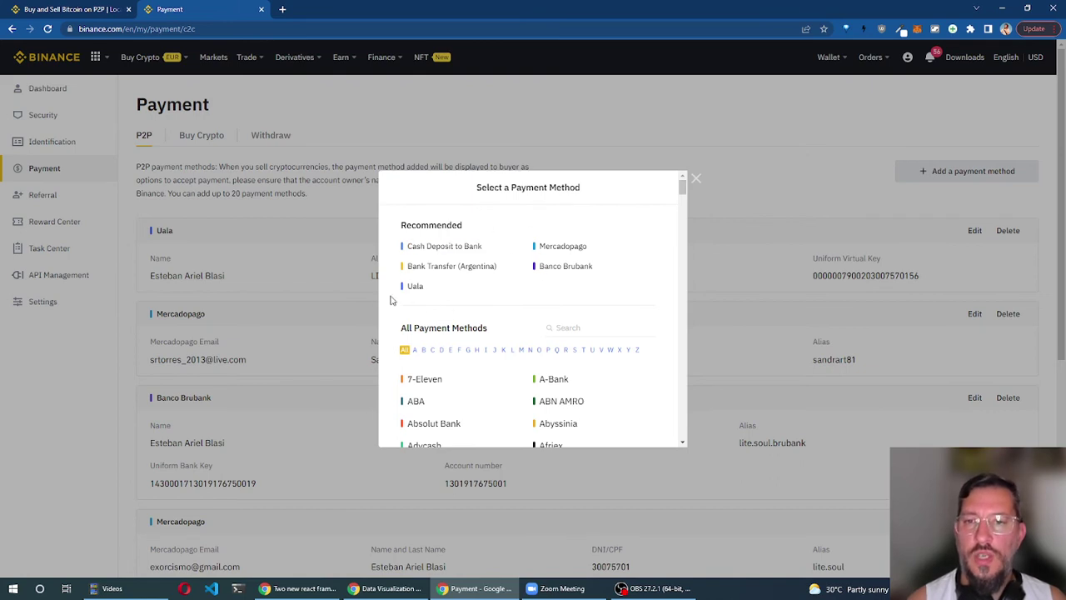
Choose Uala as the payment method to add and check which account details its form requires
click(415, 286)
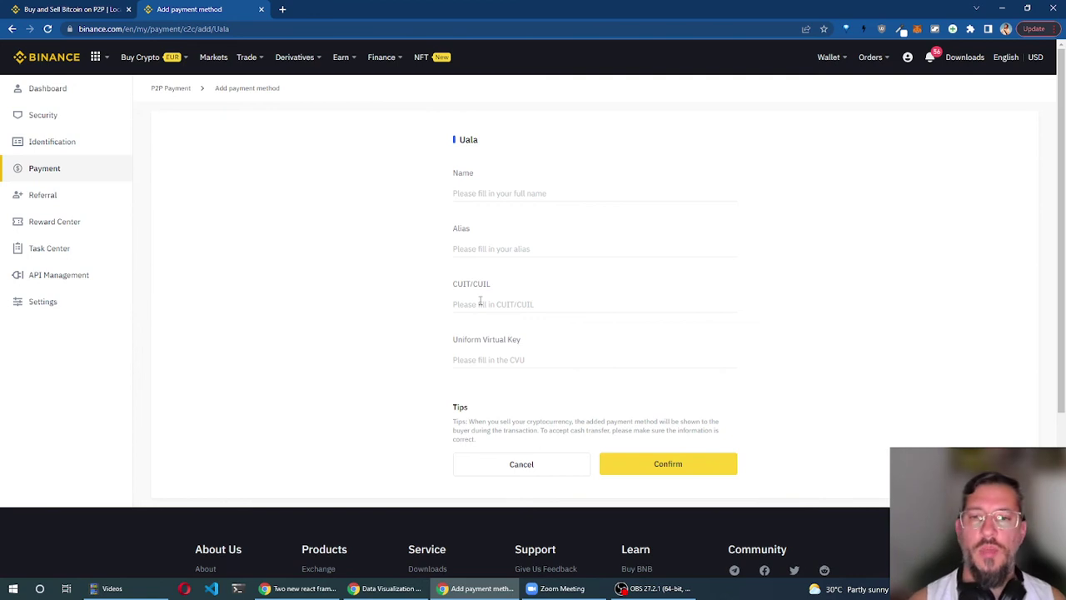
click(498, 359)
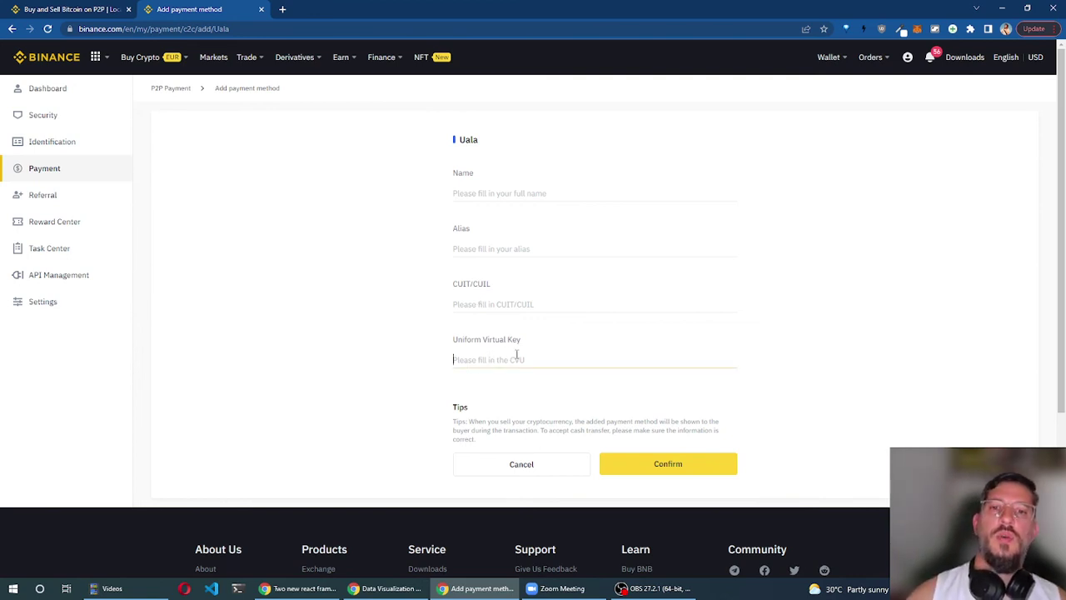
click(583, 391)
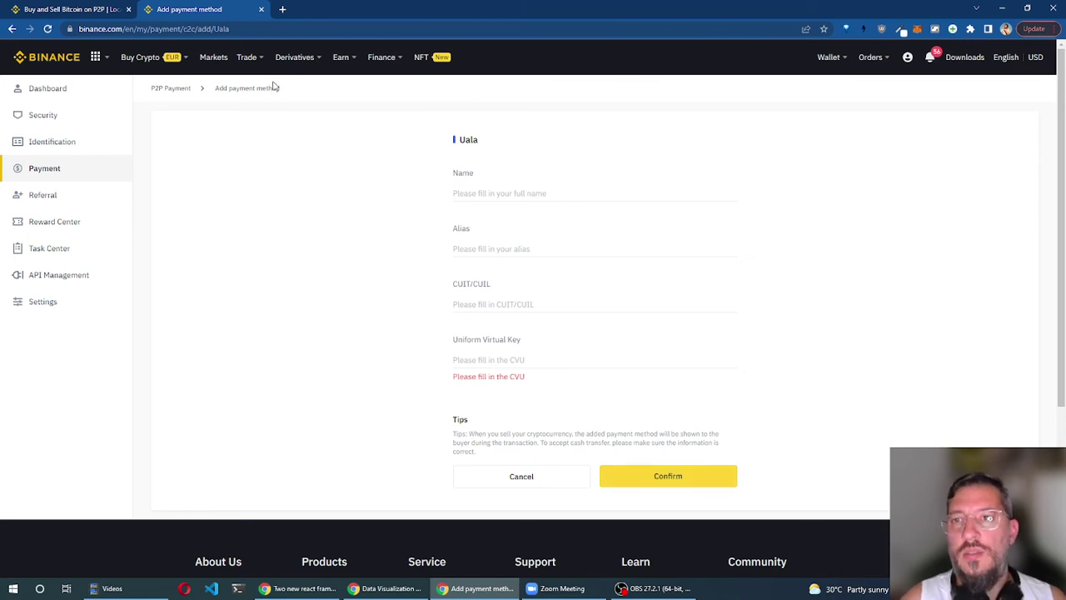
Return to the P2P trading browser tab and refresh the price in the opened 204.13 ARS sell offer
click(67, 8)
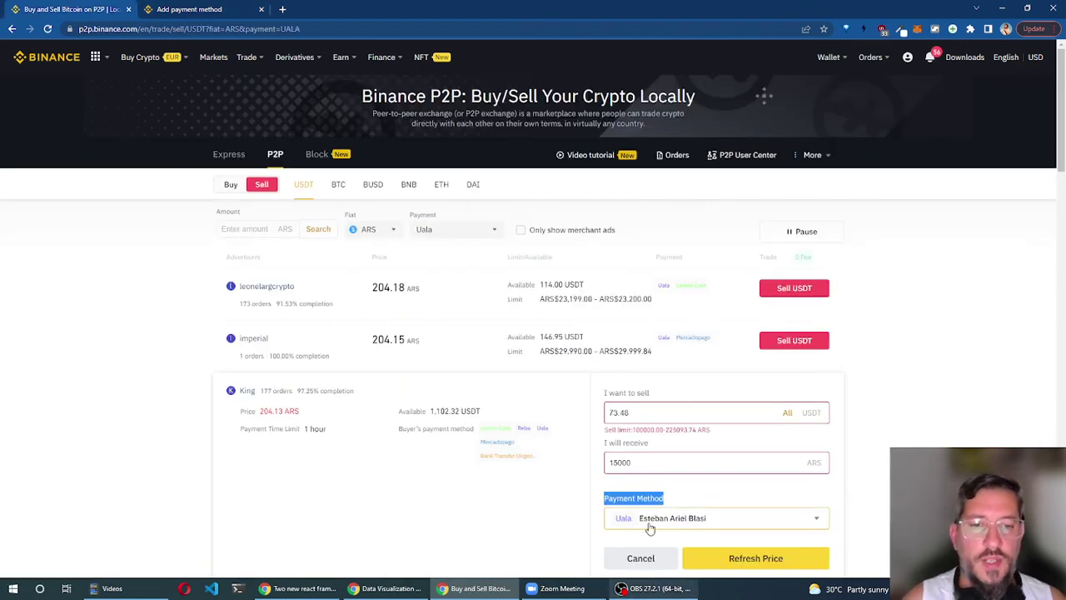
scroll(555, 489, down, 1)
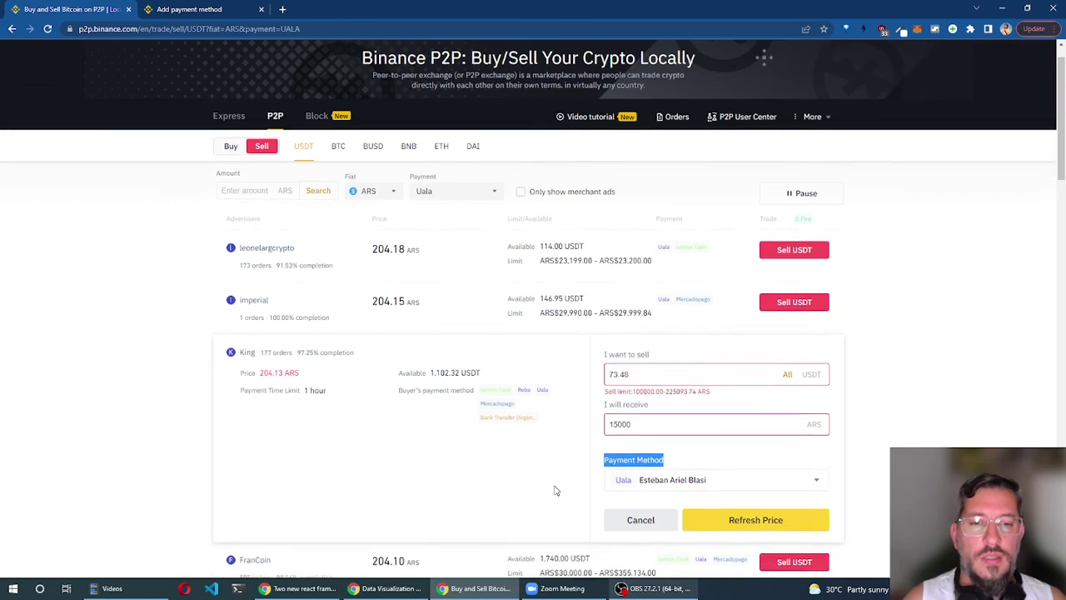
click(722, 503)
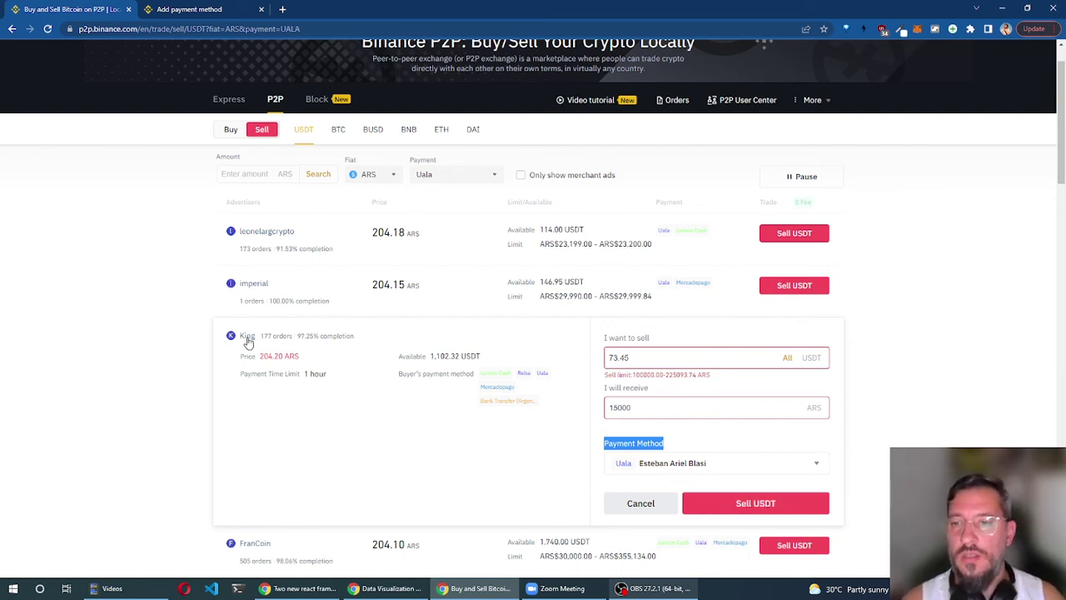
click(436, 421)
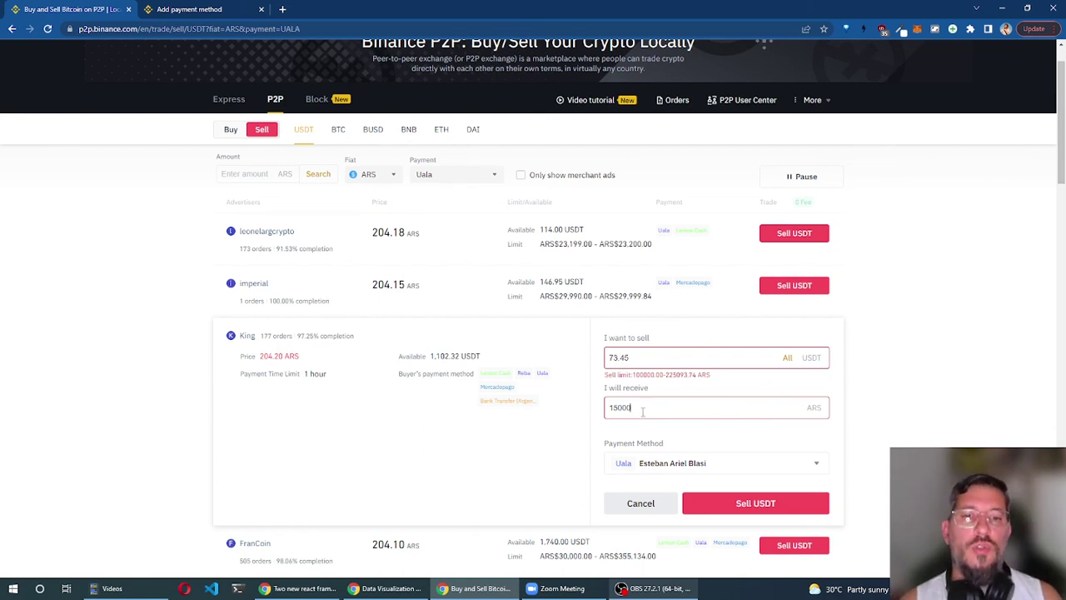
drag(642, 408, 594, 412)
click(594, 412)
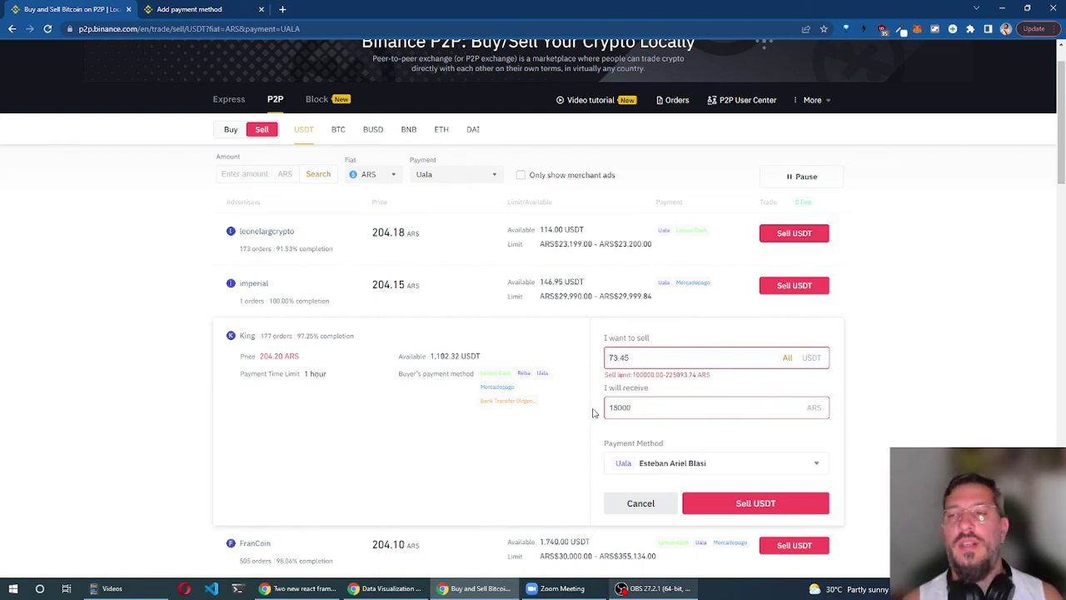